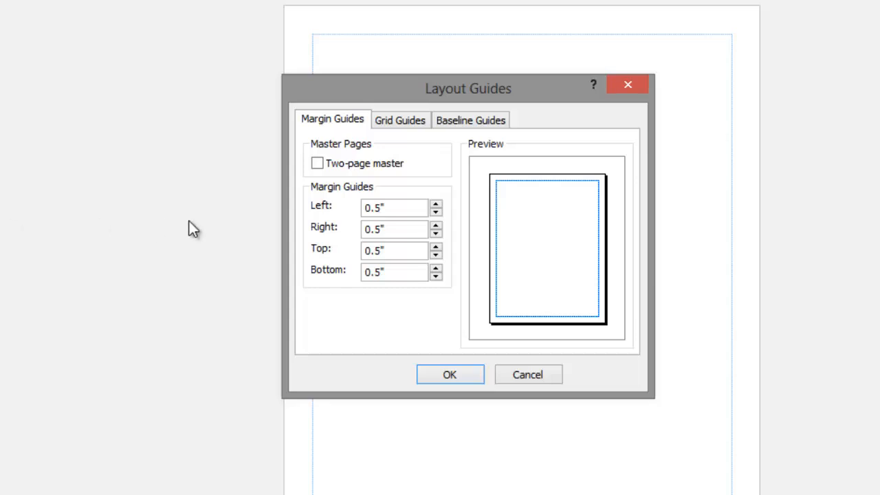
- Set the left, right, top and bottom margin guides to 0.25"
{"action": "left_click_drag", "start_coordinate": [394, 212], "coordinate": [336, 208]}
{"action": "type", "text": ".25"}
{"action": "key", "text": "Tab"}
{"action": "type", "text": ".25"}
{"action": "key", "text": "Tab"}
{"action": "type", "text": ".25"}
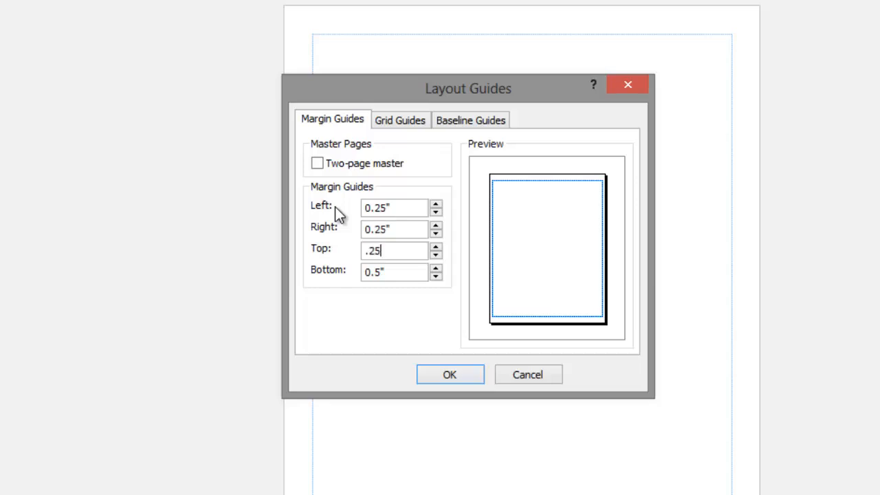
{"action": "key", "text": "Tab"}
{"action": "type", "text": ".25"}
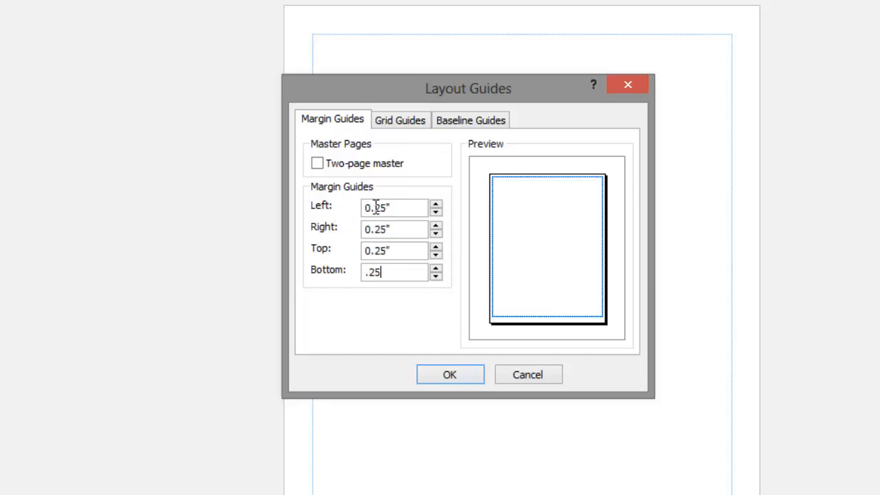
- Set the grid guides to 4 columns with 0.167" spacing and apply the layout guides
{"action": "left_click", "coordinate": [405, 119]}
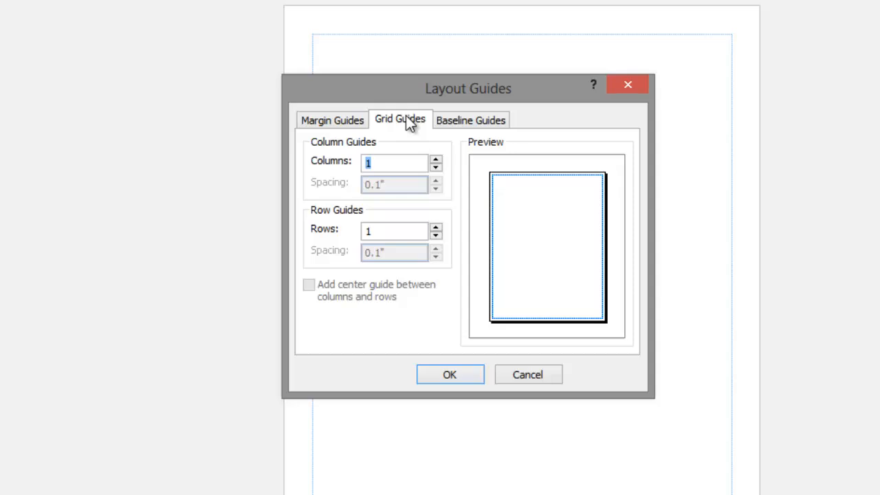
{"action": "left_click", "coordinate": [435, 159]}
{"action": "left_click", "coordinate": [436, 160]}
{"action": "left_click", "coordinate": [436, 160]}
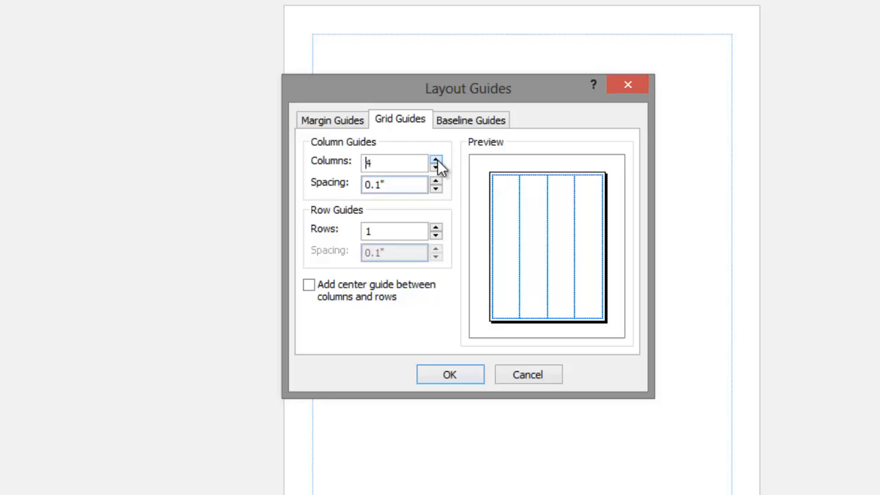
{"action": "left_click", "coordinate": [404, 188]}
{"action": "left_click_drag", "start_coordinate": [403, 187], "coordinate": [339, 186]}
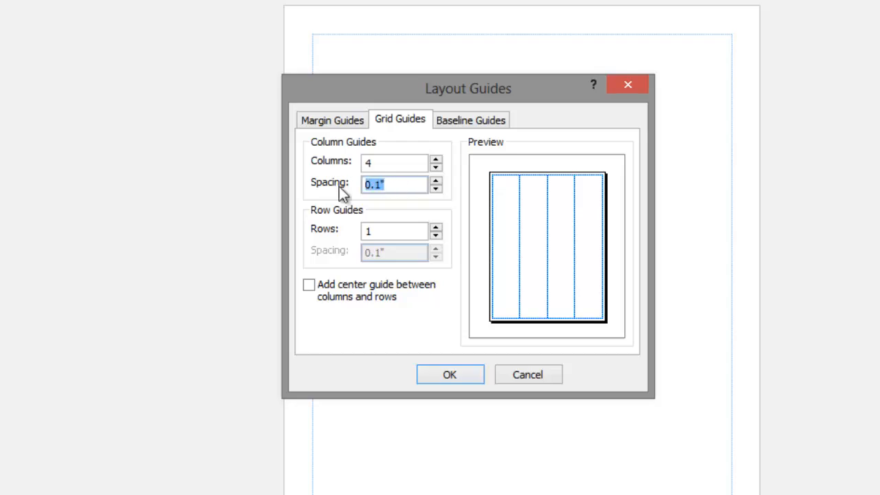
{"action": "type", "text": ".167"}
{"action": "key", "text": "Tab"}
{"action": "left_click", "coordinate": [462, 376]}
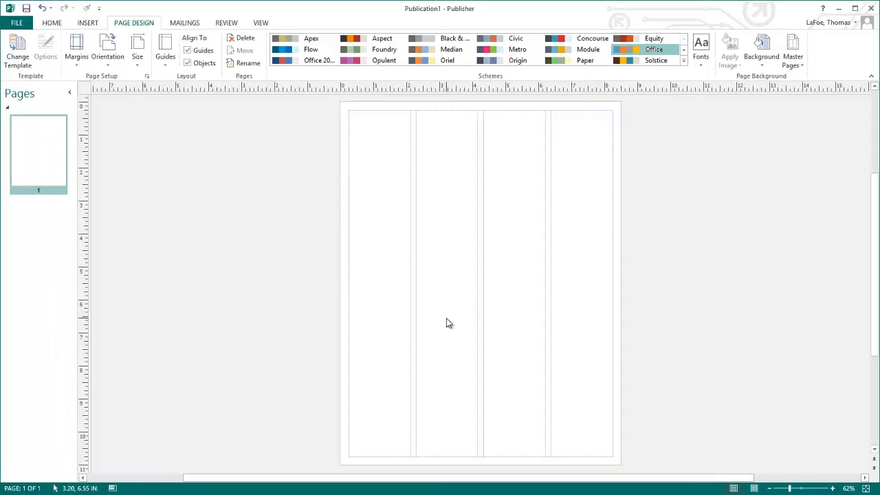
- Place a horizontal ruler guide at 2" across the page and check its position in the Ruler Guides settings
{"action": "left_click_drag", "start_coordinate": [433, 84], "coordinate": [432, 167]}
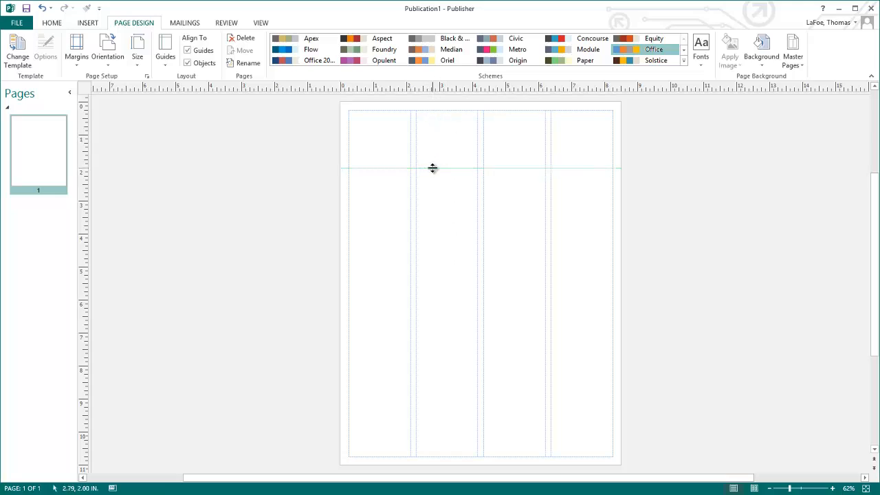
{"action": "right_click", "coordinate": [432, 168]}
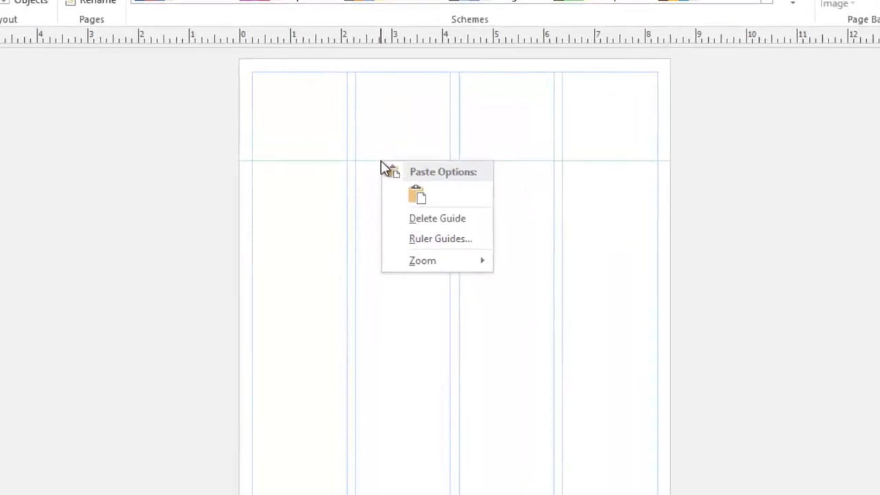
{"action": "left_click", "coordinate": [432, 242]}
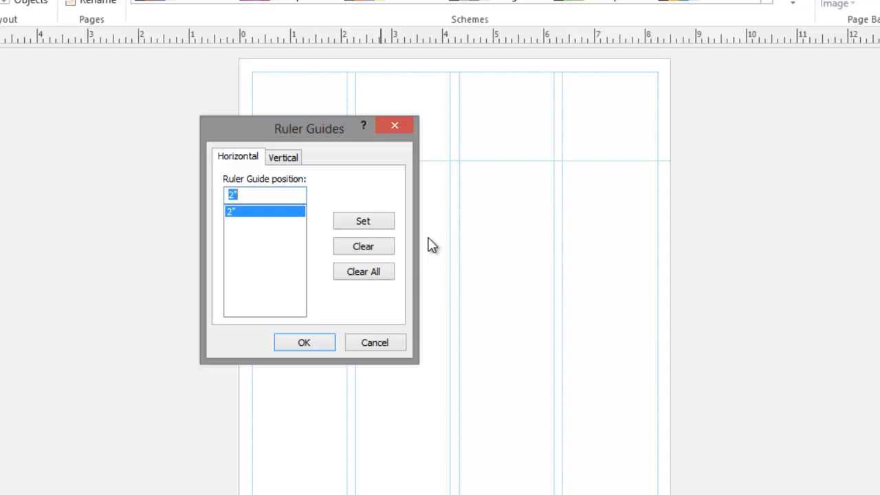
{"action": "left_click", "coordinate": [307, 343]}
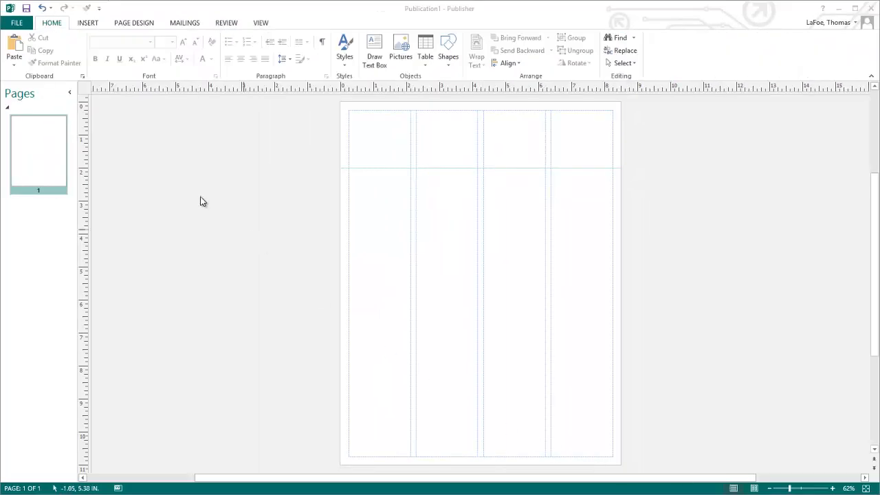
- Insert the picture logonewweboruniv.jpg and fit it into the page's upper-left margin corner, one column wide, about 1.88" by 1.65"
{"action": "left_click", "coordinate": [88, 23]}
{"action": "left_click", "coordinate": [97, 61]}
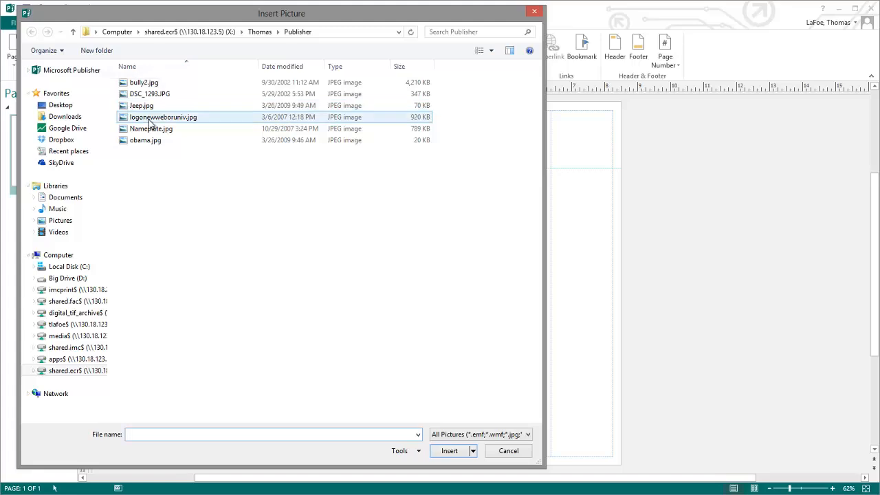
{"action": "left_click", "coordinate": [152, 118]}
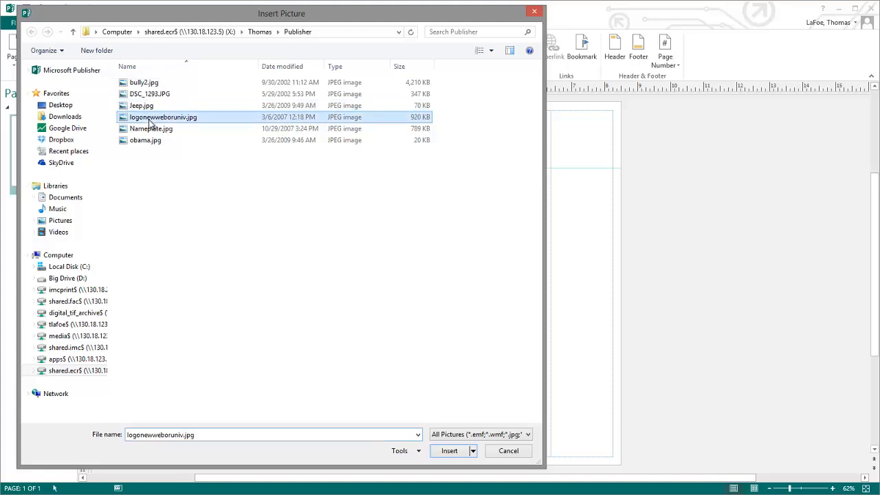
{"action": "left_click", "coordinate": [449, 451]}
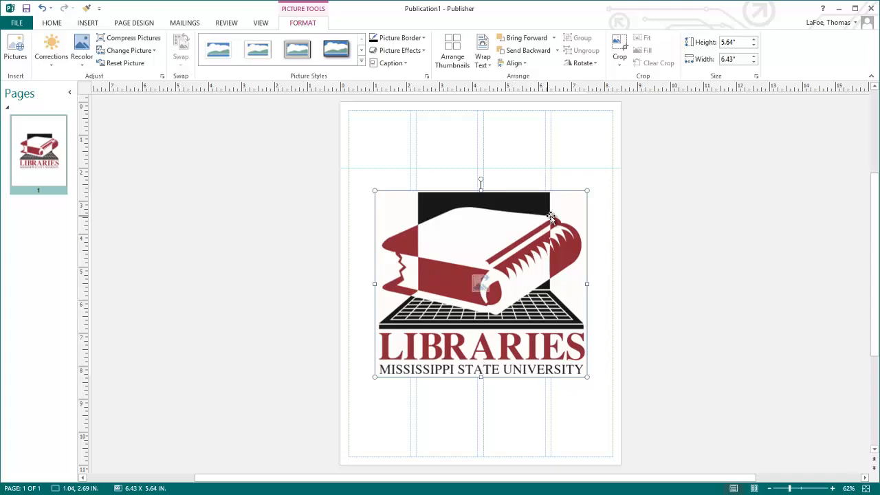
{"action": "left_click_drag", "start_coordinate": [553, 219], "coordinate": [525, 137]}
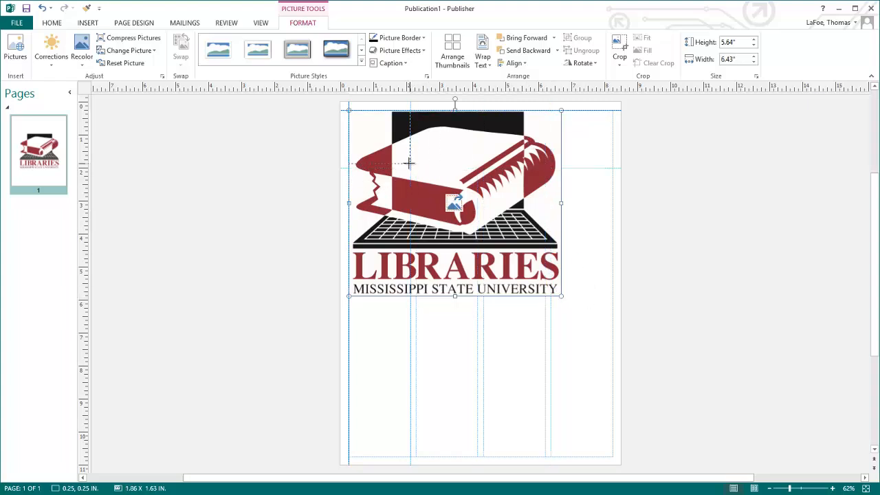
{"action": "left_click_drag", "start_coordinate": [410, 169], "coordinate": [411, 166]}
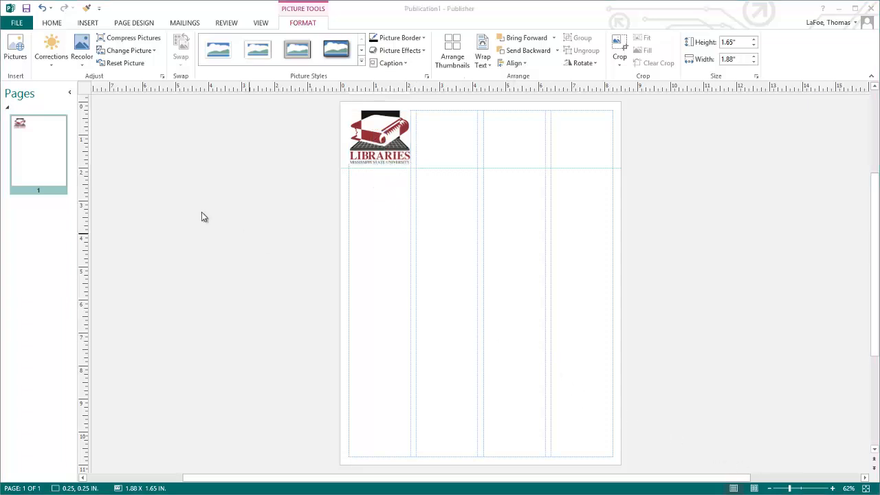
- Draw a text box about 5.96" by 1.73" beside the logo, spanning the other three columns down to the horizontal guide
{"action": "left_click", "coordinate": [53, 25]}
{"action": "left_click", "coordinate": [52, 24]}
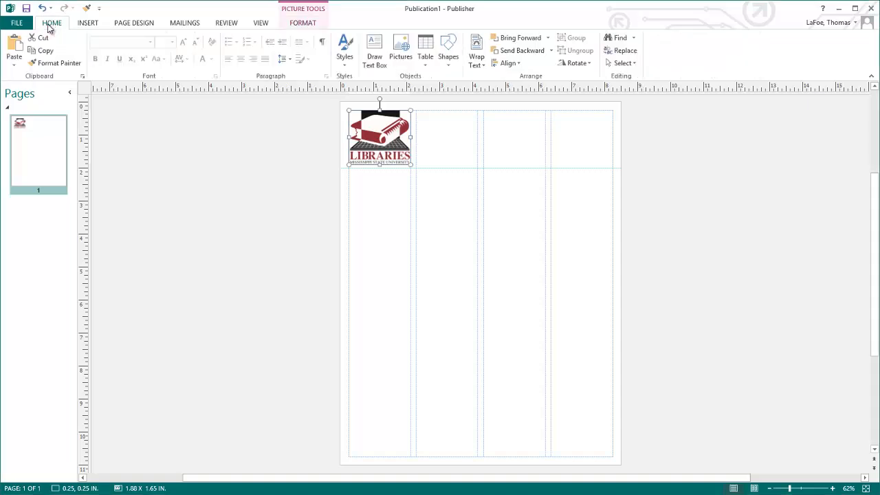
{"action": "left_click", "coordinate": [374, 59]}
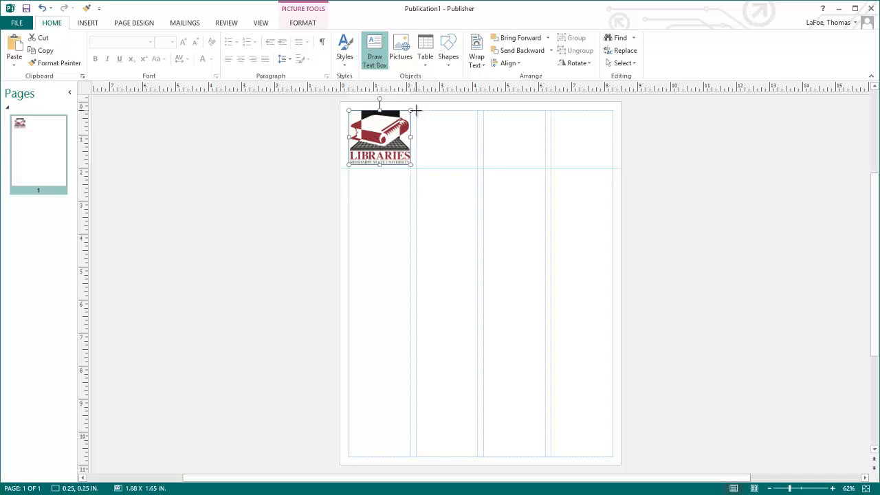
{"action": "mouse_move", "coordinate": [416, 110]}
{"action": "left_mouse_down"}
{"action": "mouse_move", "coordinate": [512, 153]}
{"action": "mouse_move", "coordinate": [613, 168]}
{"action": "left_mouse_up"}
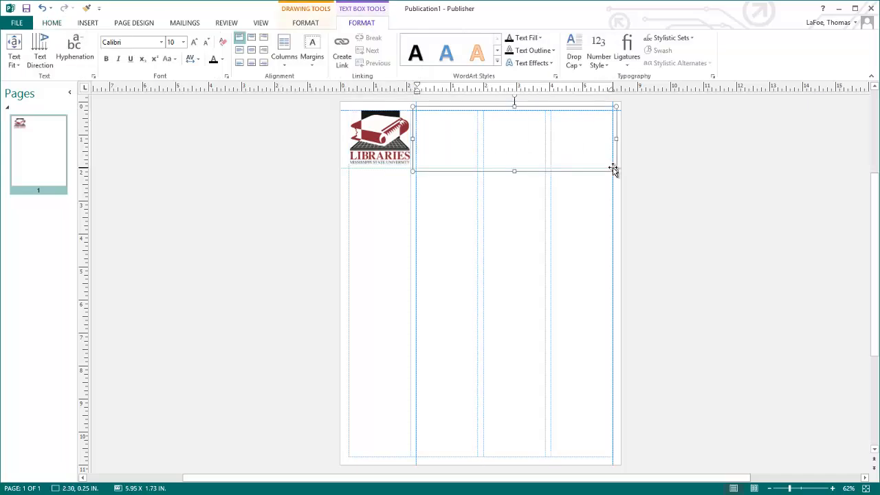
- Set the text box font to Elephant at 72 pt and enter the heading "NEWS"
{"action": "left_click", "coordinate": [162, 44]}
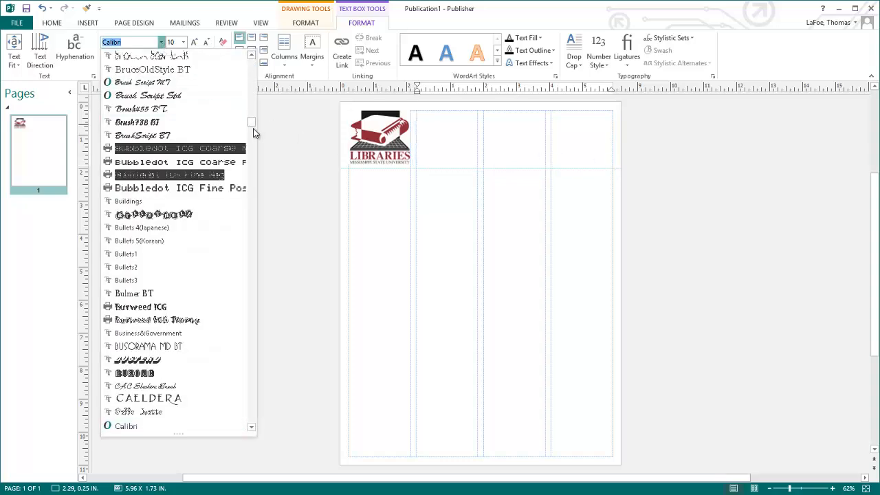
{"action": "left_click_drag", "start_coordinate": [252, 130], "coordinate": [252, 56]}
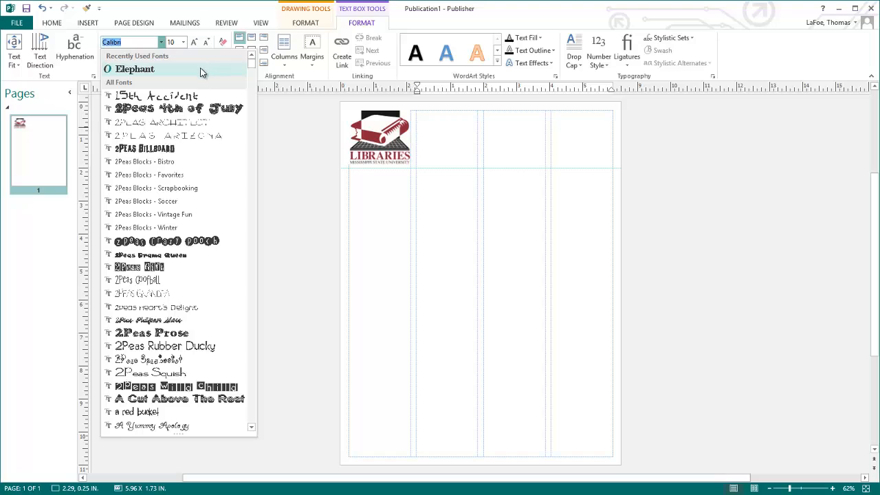
{"action": "left_click", "coordinate": [205, 70]}
{"action": "left_click", "coordinate": [183, 42]}
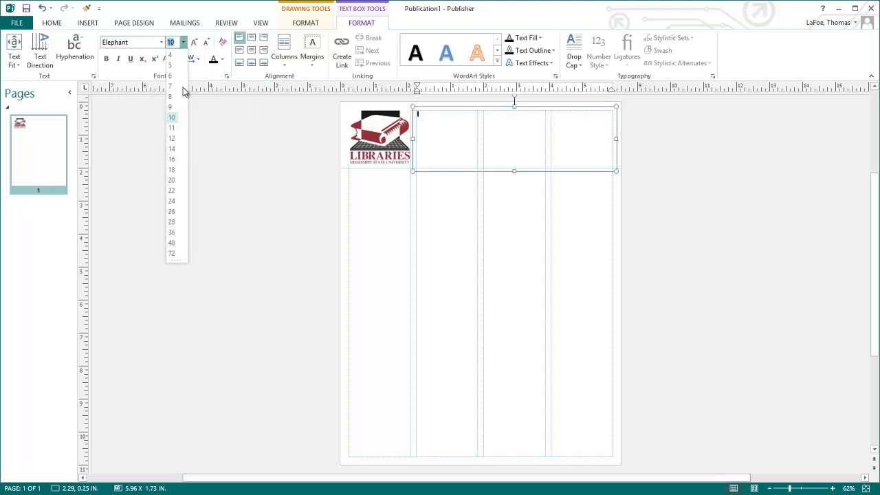
{"action": "left_click", "coordinate": [176, 256]}
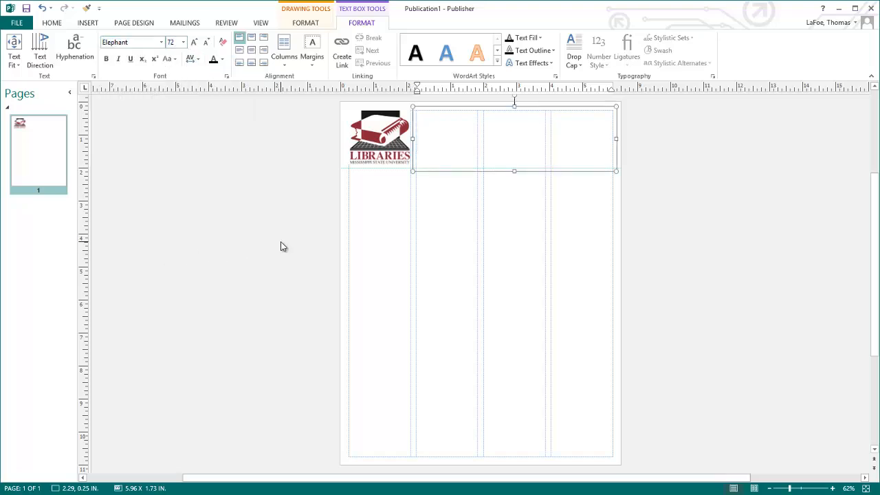
{"action": "type", "text": "NEWS"}
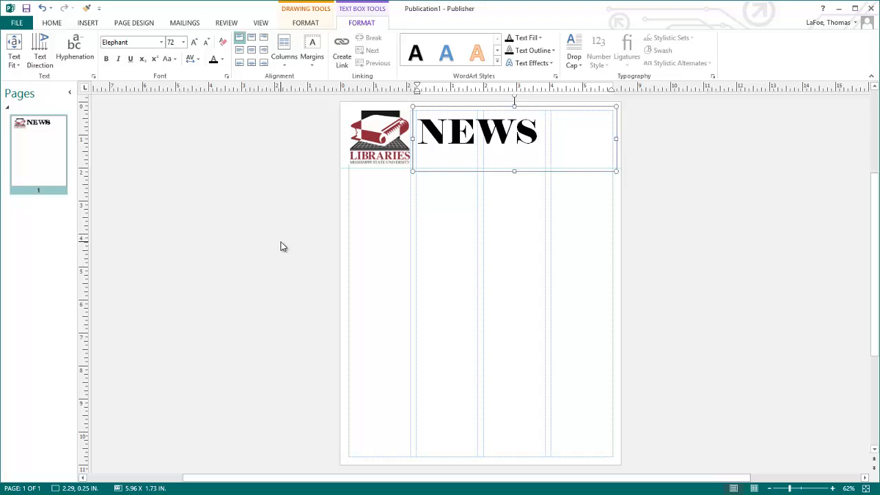
- Enlarge the NEWS heading text step by step to 131 pt
{"action": "left_click_drag", "start_coordinate": [538, 134], "coordinate": [410, 138]}
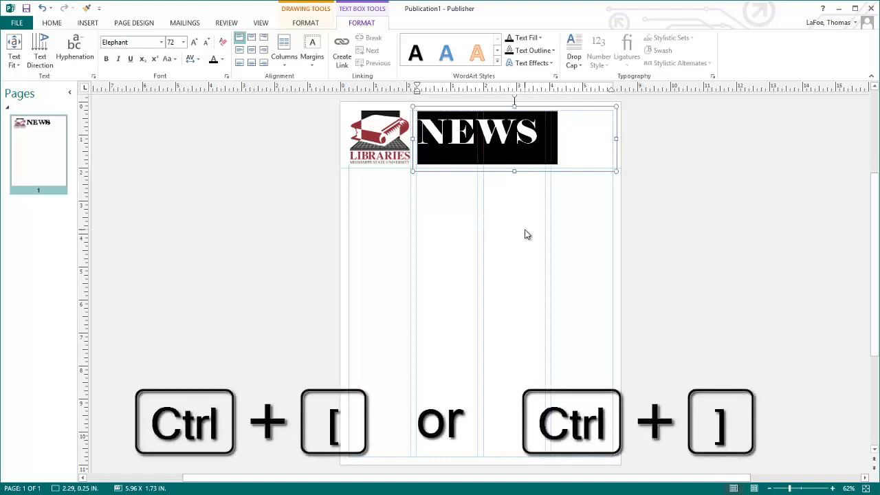
{"action": "key", "text": "ctrl+bracketright"}
{"action": "key", "text": "ctrl+bracketright"}
{"action": "key", "text": "ctrl+bracketright"}
{"action": "key", "text": "ctrl+bracketright"}
{"action": "key", "text": "ctrl+bracketright"}
{"action": "key", "text": "ctrl+bracketright"}
{"action": "key", "text": "ctrl+bracketright"}
{"action": "key", "text": "ctrl+bracketright"}
{"action": "key", "text": "ctrl+bracketright"}
{"action": "key", "text": "ctrl+bracketright"}
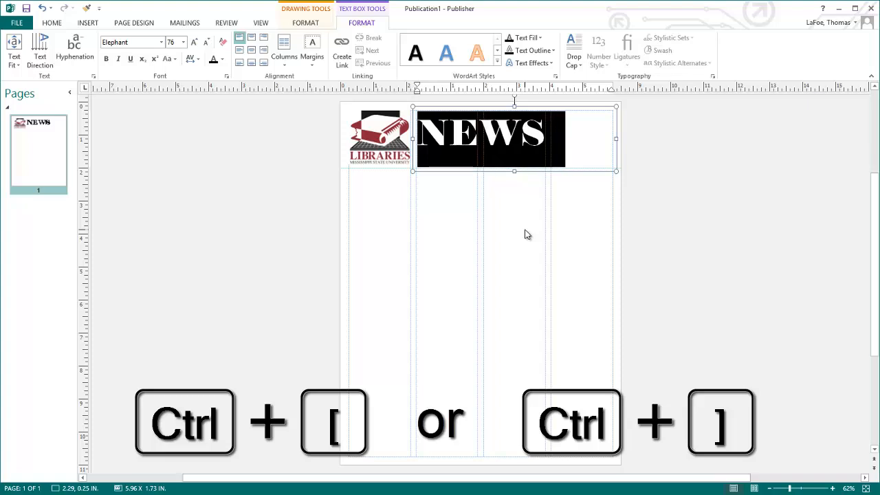
{"action": "key", "text": "ctrl+bracketright"}
{"action": "key", "text": "ctrl+bracketright"}
{"action": "key", "text": "ctrl+bracketright"}
{"action": "key", "text": "ctrl+bracketright"}
{"action": "key", "text": "ctrl+bracketright"}
{"action": "key", "text": "ctrl+bracketright"}
{"action": "key", "text": "ctrl+bracketright"}
{"action": "key", "text": "ctrl+bracketright"}
{"action": "key", "text": "ctrl+bracketright"}
{"action": "key", "text": "ctrl+bracketright"}
{"action": "key", "text": "ctrl+bracketright"}
{"action": "key", "text": "ctrl+bracketright"}
{"action": "key", "text": "ctrl+bracketright"}
{"action": "key", "text": "ctrl+bracketright"}
{"action": "key", "text": "ctrl+bracketright"}
{"action": "key", "text": "ctrl+bracketright"}
{"action": "key", "text": "ctrl+bracketright"}
{"action": "key", "text": "ctrl+bracketright"}
{"action": "key", "text": "ctrl+bracketright"}
{"action": "key", "text": "ctrl+bracketright"}
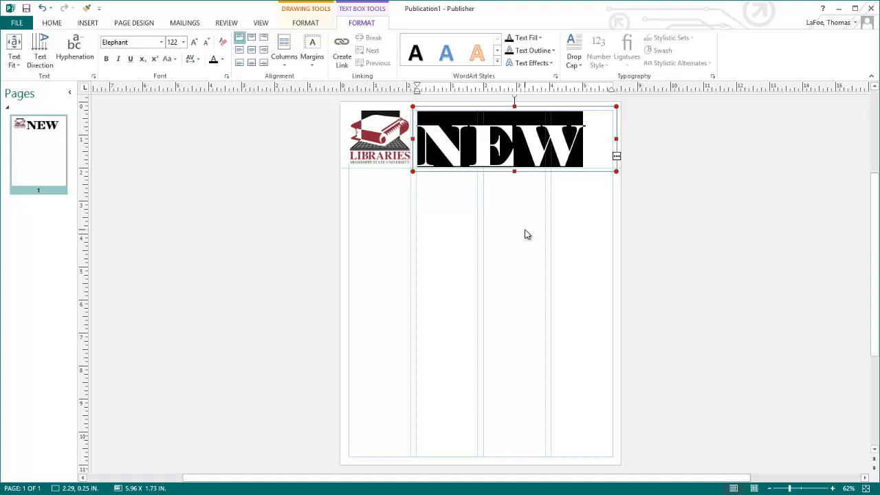
{"action": "key", "text": "ctrl+bracketleft"}
{"action": "key", "text": "ctrl+bracketleft"}
{"action": "key", "text": "ctrl+bracketleft"}
{"action": "key", "text": "ctrl+bracketleft"}
{"action": "key", "text": "ctrl+bracketleft"}
{"action": "key", "text": "ctrl+bracketleft"}
{"action": "key", "text": "ctrl+bracketleft"}
{"action": "key", "text": "ctrl+bracketleft"}
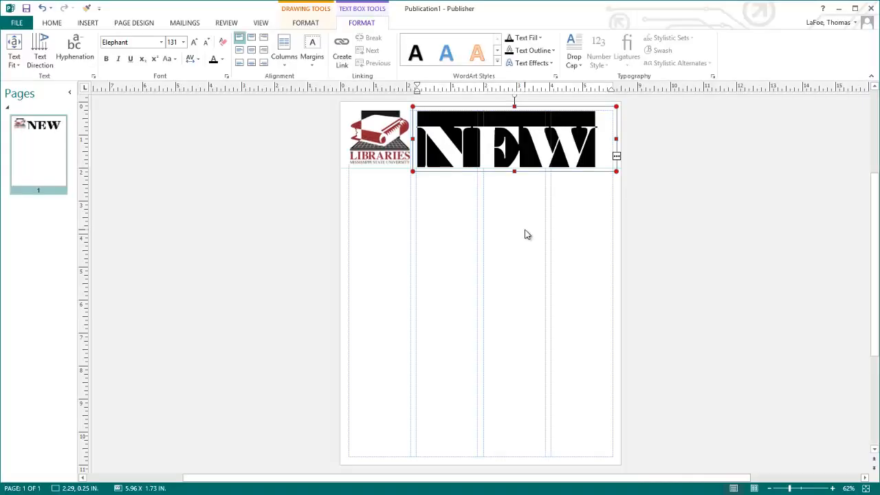
{"action": "left_click", "coordinate": [524, 235]}
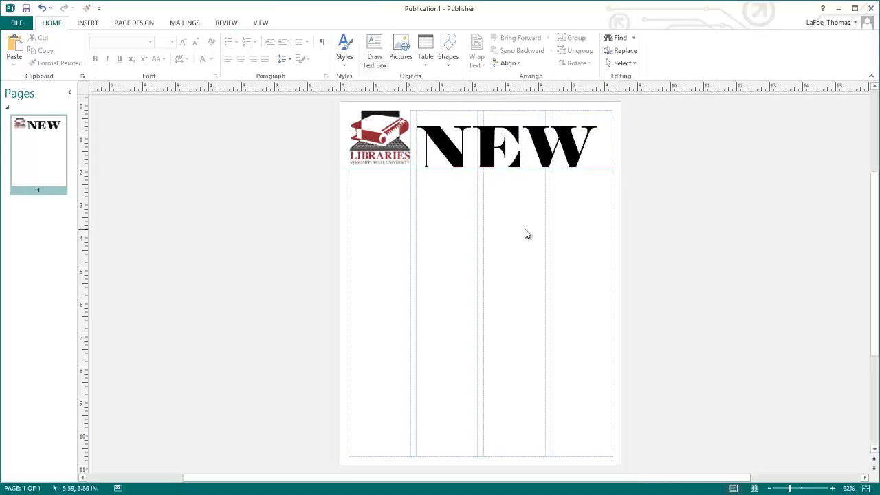
- Reduce all of the heading text step by step to 115 pt so the whole word NEWS fits its text box
{"action": "left_click", "coordinate": [475, 140]}
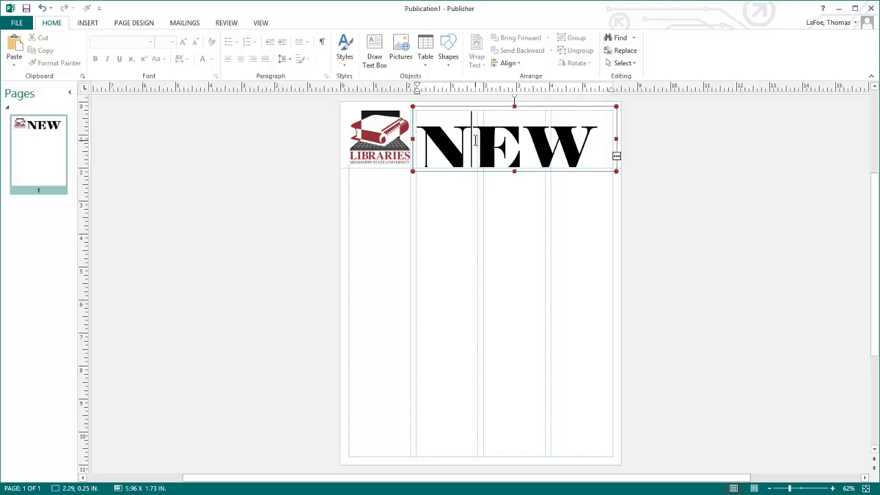
{"action": "key", "text": "ctrl+a"}
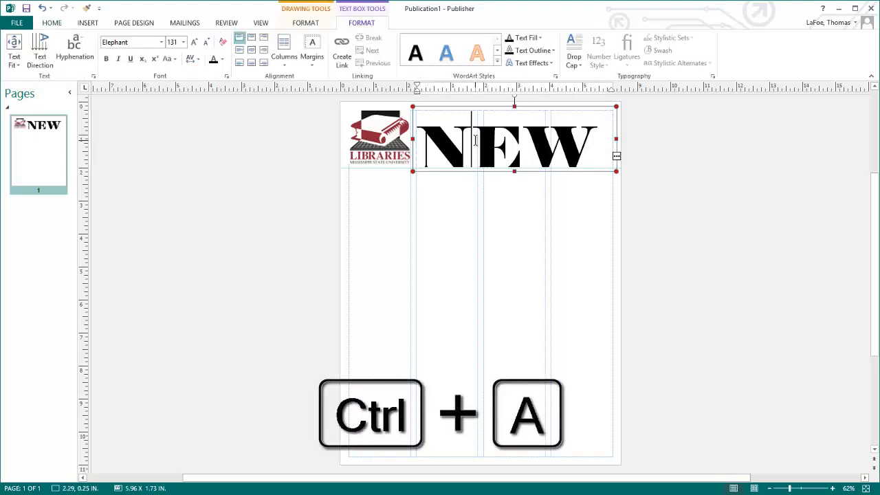
{"action": "key", "text": "ctrl+a"}
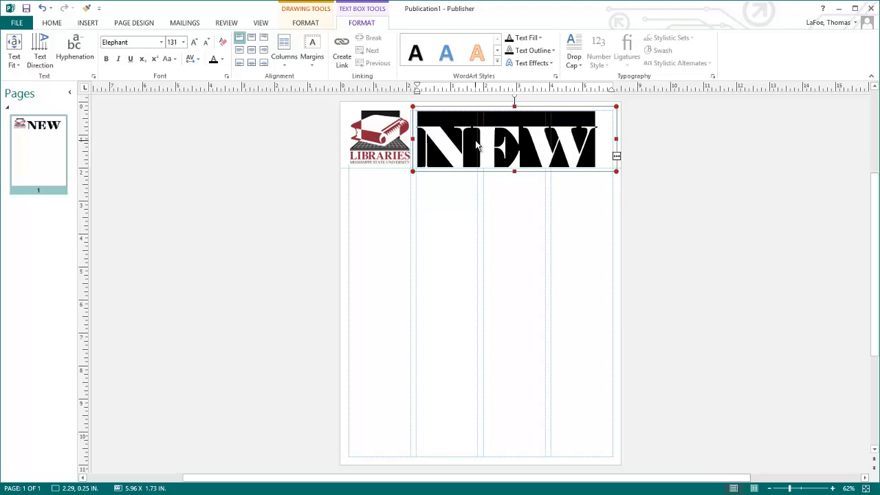
{"action": "key", "text": "ctrl+["}
{"action": "key", "text": "ctrl+["}
{"action": "key", "text": "ctrl+["}
{"action": "key", "text": "ctrl+["}
{"action": "key", "text": "ctrl+["}
{"action": "key", "text": "ctrl+["}
{"action": "key", "text": "ctrl+["}
{"action": "key", "text": "ctrl+["}
{"action": "key", "text": "ctrl+["}
{"action": "key", "text": "ctrl+["}
{"action": "key", "text": "ctrl+["}
{"action": "key", "text": "ctrl+["}
{"action": "key", "text": "ctrl+["}
{"action": "key", "text": "ctrl+["}
{"action": "key", "text": "ctrl+["}
{"action": "key", "text": "ctrl+["}
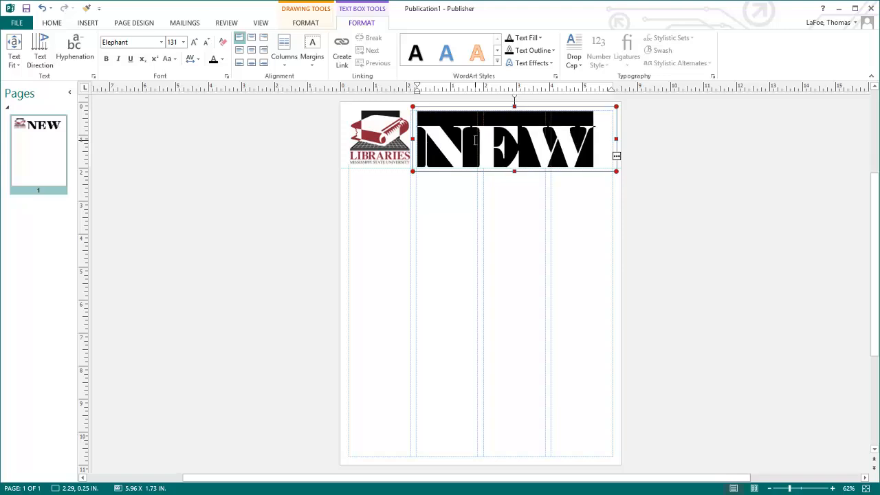
{"action": "key", "text": "ctrl+]"}
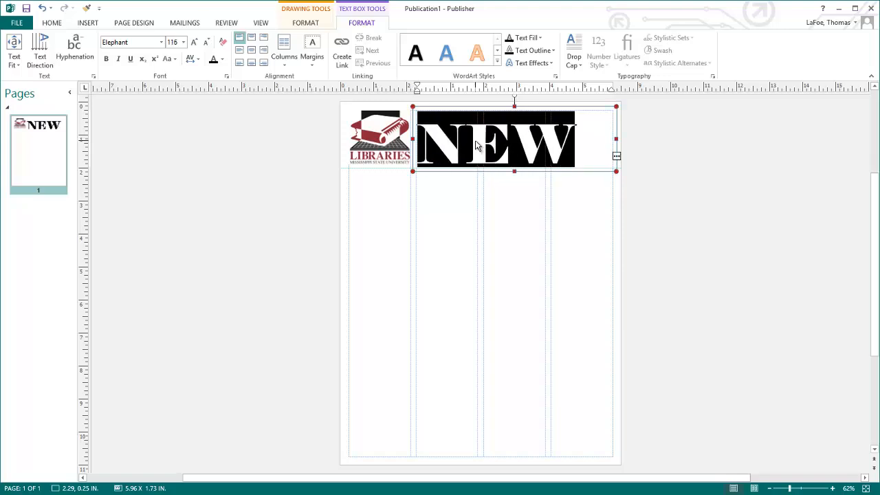
{"action": "key", "text": "ctrl+["}
{"action": "left_click", "coordinate": [510, 308]}
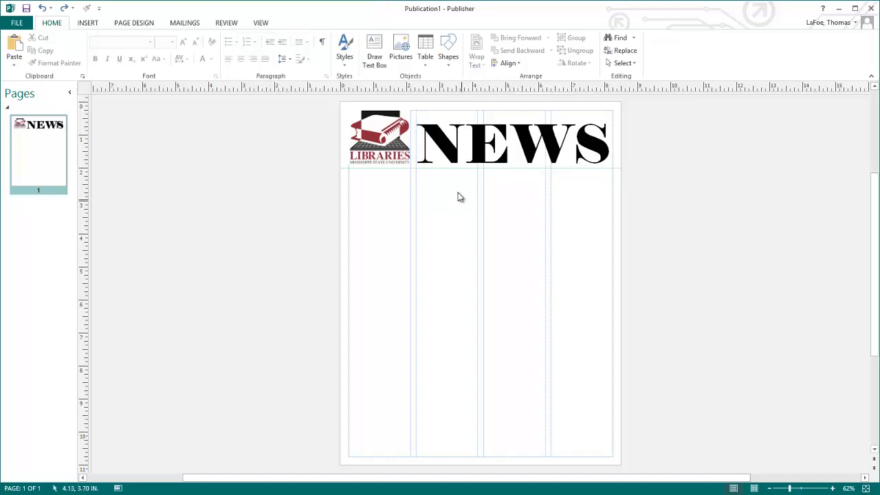
- Fill the NEWS heading text with the lightest gray scheme color and give it a darker gray outline
{"action": "left_click_drag", "start_coordinate": [425, 145], "coordinate": [606, 145]}
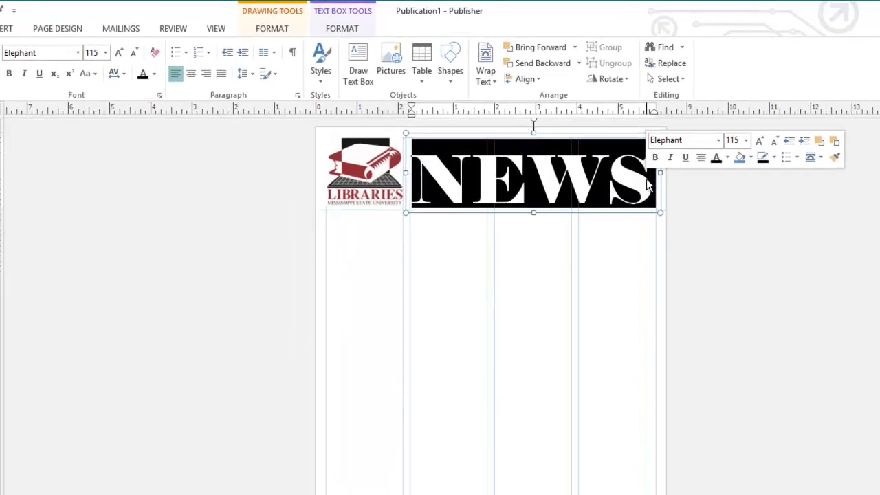
{"action": "left_click", "coordinate": [326, 38]}
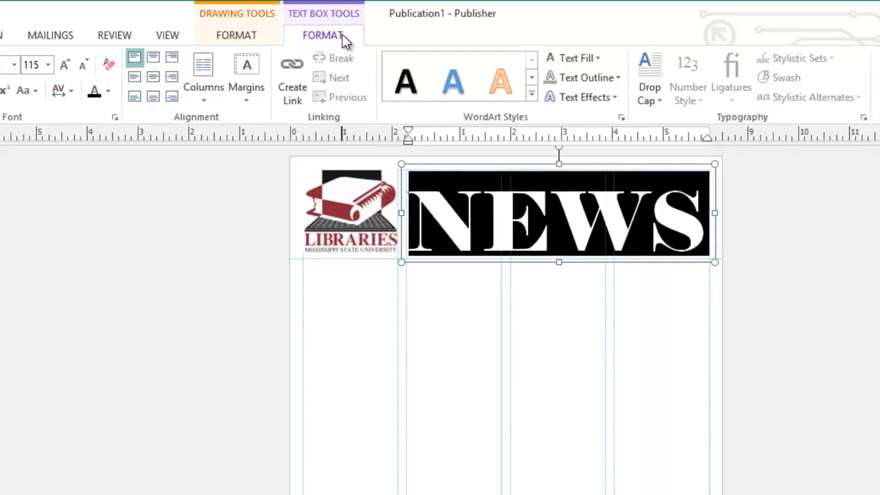
{"action": "left_click", "coordinate": [582, 55]}
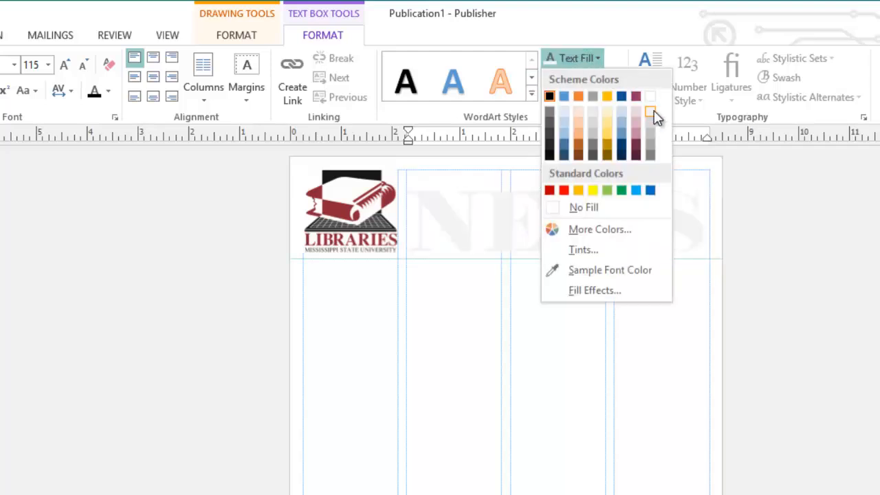
{"action": "left_click", "coordinate": [656, 116]}
{"action": "left_click", "coordinate": [602, 79]}
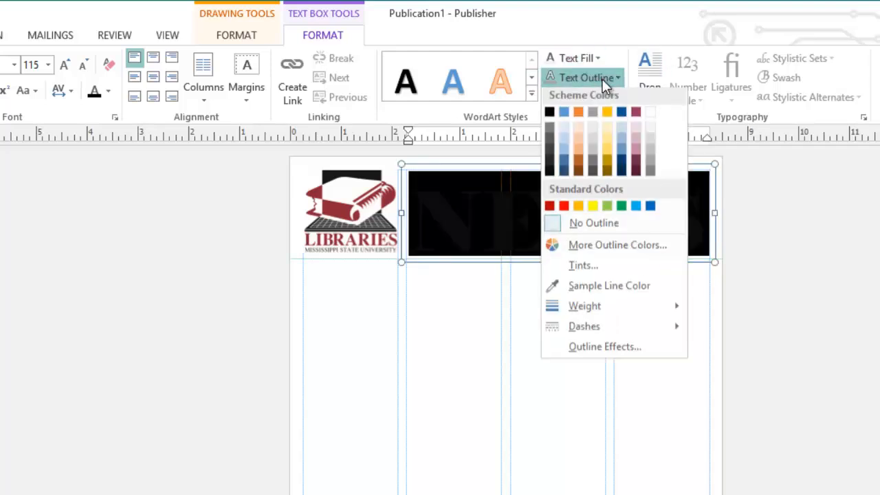
{"action": "left_click", "coordinate": [649, 154]}
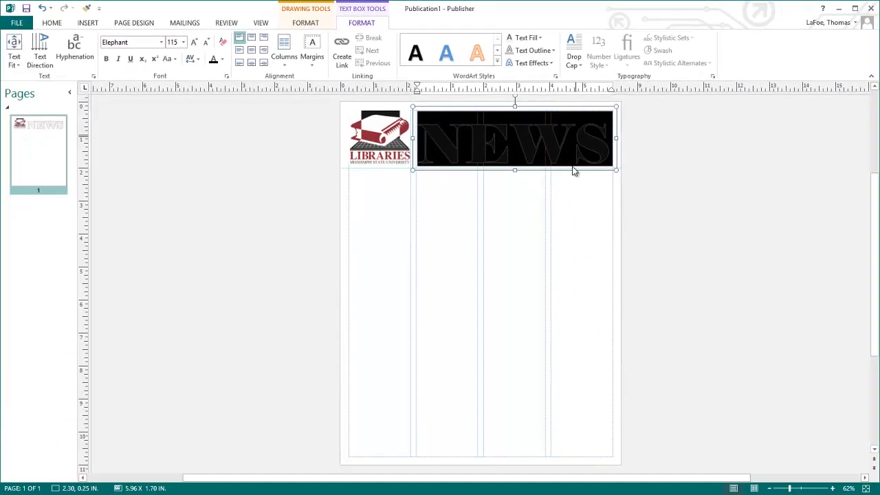
{"action": "left_click", "coordinate": [521, 224]}
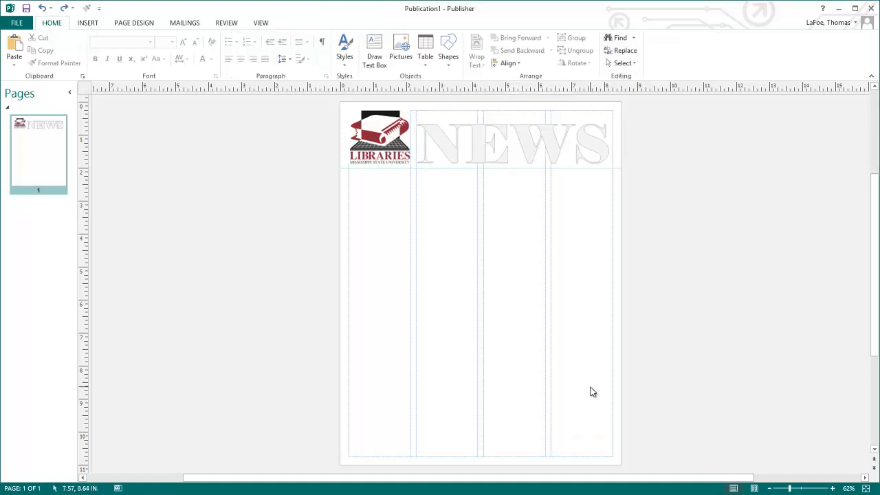
- Draw a text box about 5.95" by 0.95" over the lower part of the NEWS heading, spanning the same three columns
{"action": "left_click", "coordinate": [374, 66]}
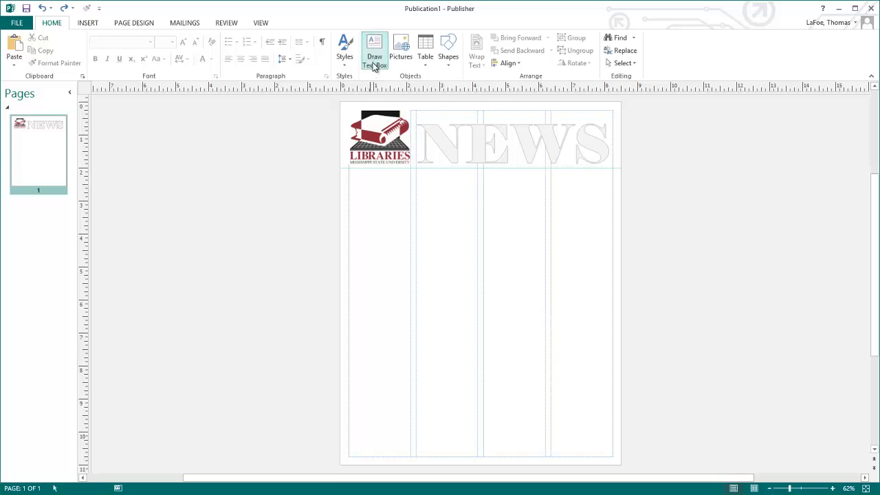
{"action": "mouse_move", "coordinate": [415, 134]}
{"action": "left_mouse_down"}
{"action": "mouse_move", "coordinate": [435, 147]}
{"action": "mouse_move", "coordinate": [510, 159]}
{"action": "mouse_move", "coordinate": [612, 161]}
{"action": "left_mouse_up"}
{"action": "left_click_drag", "start_coordinate": [612, 162], "coordinate": [612, 164]}
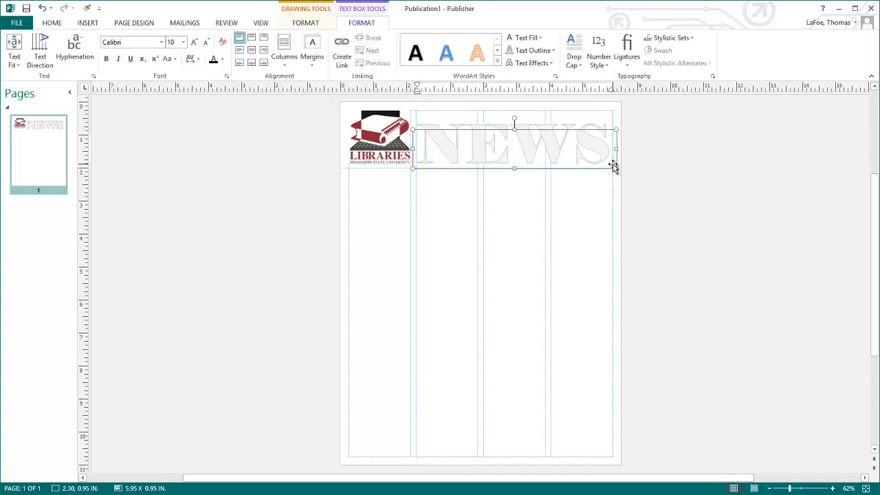
- Set the new text box's font to Brush Script MT at 48 pt and enter "& Current Events"
{"action": "left_click", "coordinate": [162, 42]}
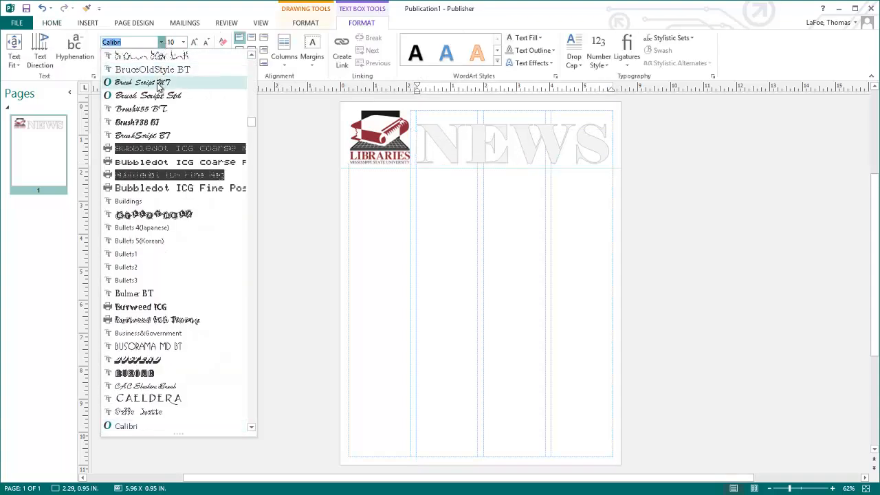
{"action": "left_click", "coordinate": [157, 82]}
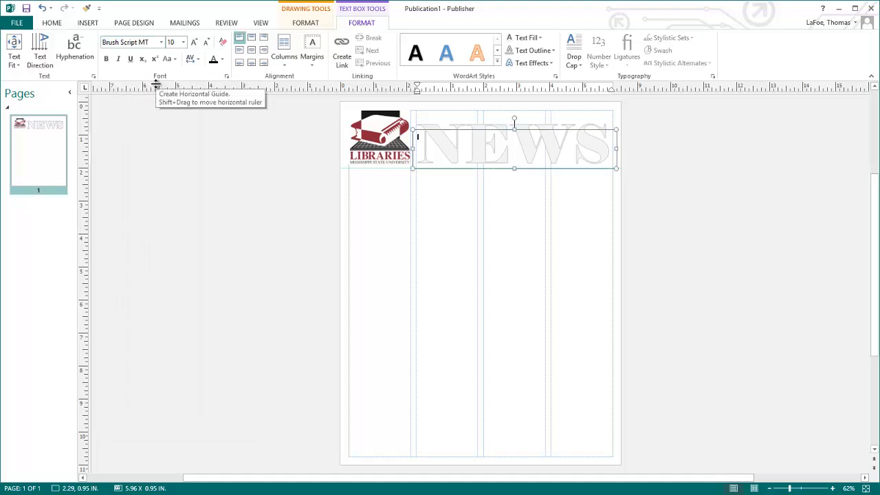
{"action": "left_click", "coordinate": [183, 42]}
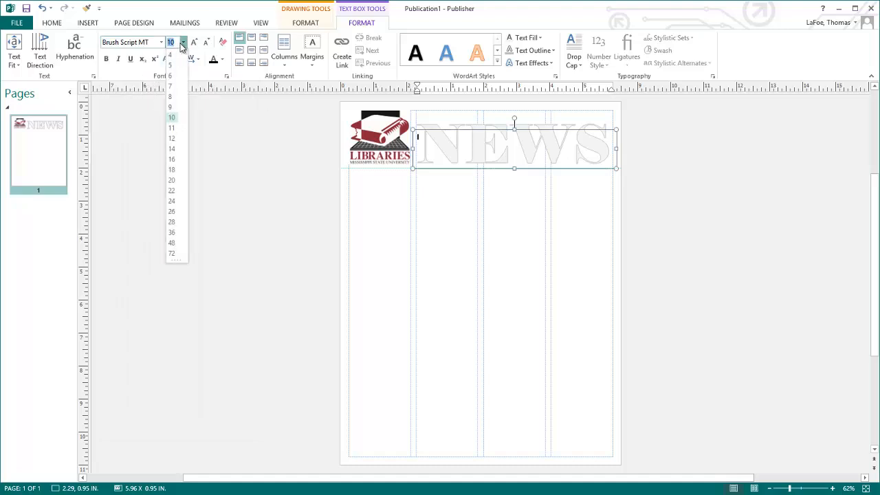
{"action": "left_click", "coordinate": [173, 243]}
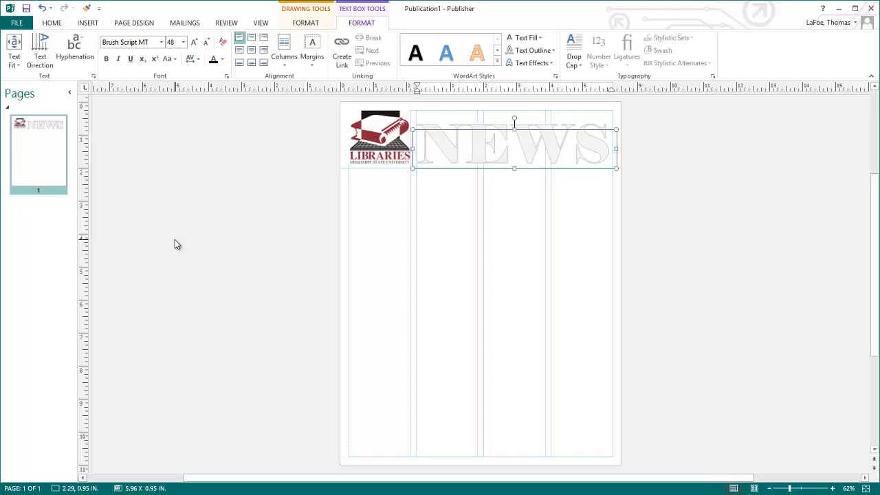
{"action": "type", "text": "& Current Events"}
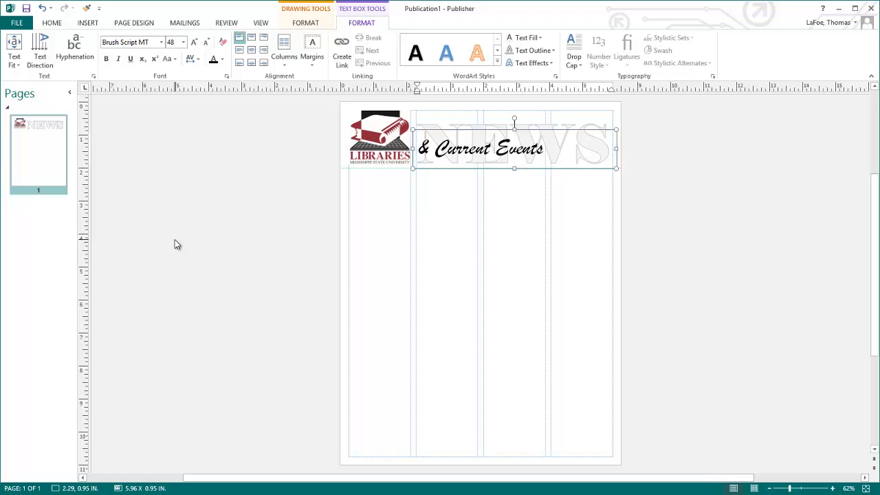
- Enlarge all of the "& Current Events" text step by step to 74 pt so it spans the box's width
{"action": "key", "text": "ctrl+a"}
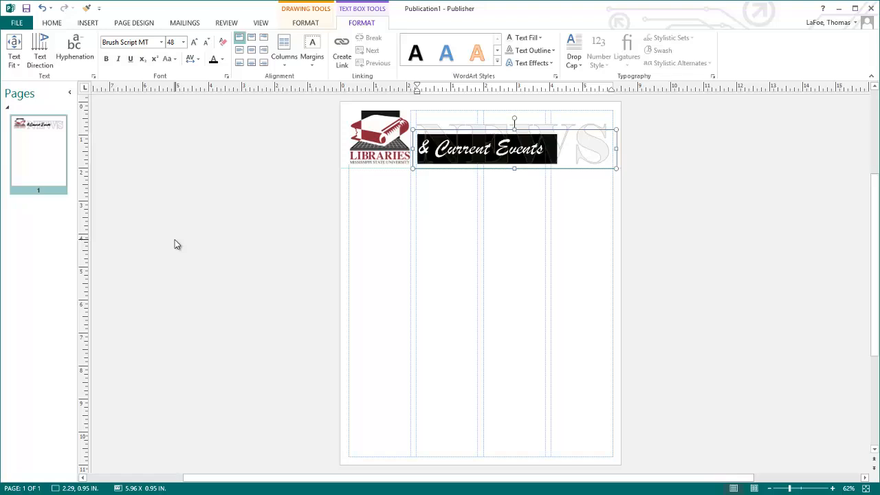
{"action": "key", "text": "ctrl+bracketright"}
{"action": "key", "text": "ctrl+bracketright"}
{"action": "key", "text": "ctrl+bracketright"}
{"action": "key", "text": "ctrl+bracketright"}
{"action": "key", "text": "ctrl+bracketright"}
{"action": "key", "text": "ctrl+bracketright"}
{"action": "key", "text": "ctrl+bracketright"}
{"action": "key", "text": "ctrl+bracketright"}
{"action": "key", "text": "ctrl+bracketright"}
{"action": "key", "text": "ctrl+bracketright"}
{"action": "key", "text": "ctrl+bracketright"}
{"action": "key", "text": "ctrl+bracketright"}
{"action": "key", "text": "ctrl+bracketright"}
{"action": "key", "text": "ctrl+bracketright"}
{"action": "key", "text": "ctrl+bracketright"}
{"action": "key", "text": "ctrl+bracketright"}
{"action": "key", "text": "ctrl+bracketright"}
{"action": "key", "text": "ctrl+bracketright"}
{"action": "key", "text": "ctrl+bracketright"}
{"action": "key", "text": "ctrl+bracketright"}
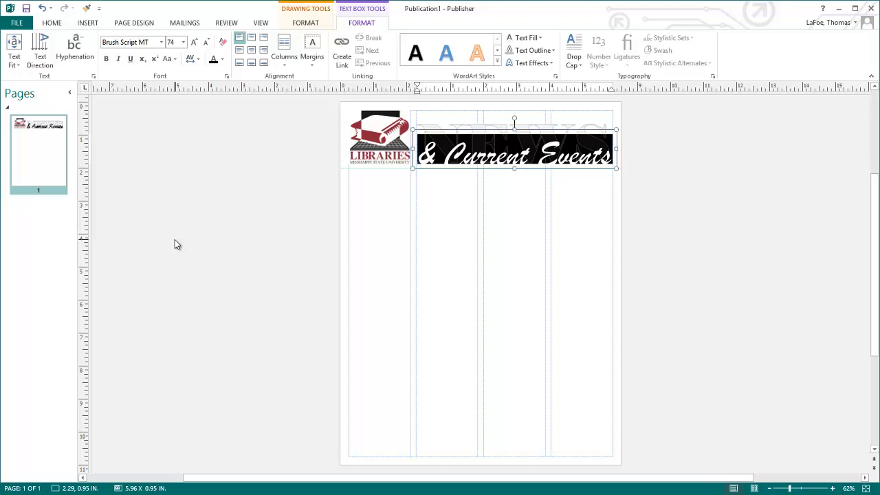
- Extend the "& Current Events" text box downward to about 1.41" tall and move it up slightly over the NEWS heading
{"action": "left_click_drag", "start_coordinate": [514, 168], "coordinate": [513, 185]}
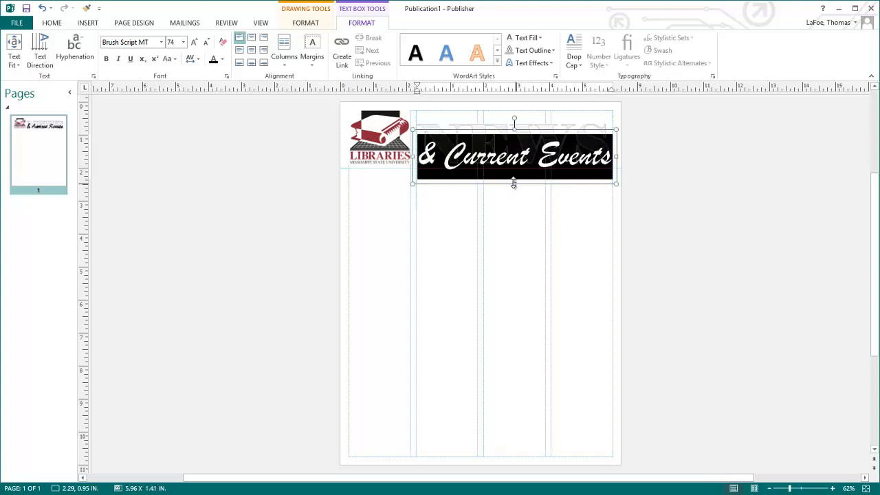
{"action": "left_click_drag", "start_coordinate": [528, 130], "coordinate": [531, 124]}
{"action": "left_click", "coordinate": [535, 361]}
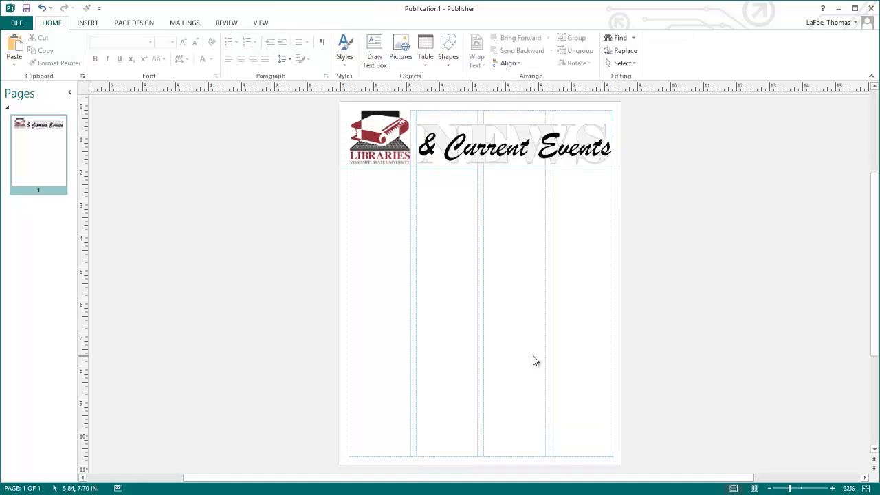
- Color the "& Current Events" text maroon by sampling the color from the book in the library logo
{"action": "mouse_move", "coordinate": [422, 150]}
{"action": "left_mouse_down"}
{"action": "mouse_move", "coordinate": [608, 150]}
{"action": "mouse_move", "coordinate": [597, 149]}
{"action": "left_mouse_up"}
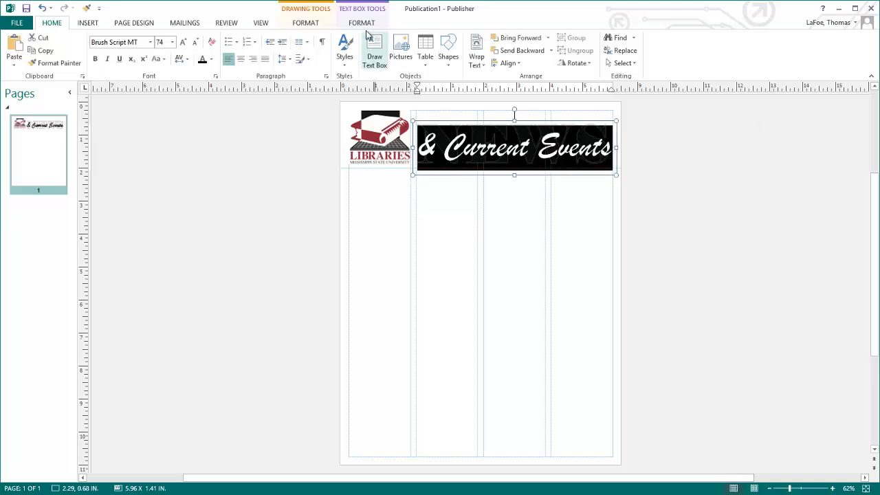
{"action": "left_click", "coordinate": [362, 23]}
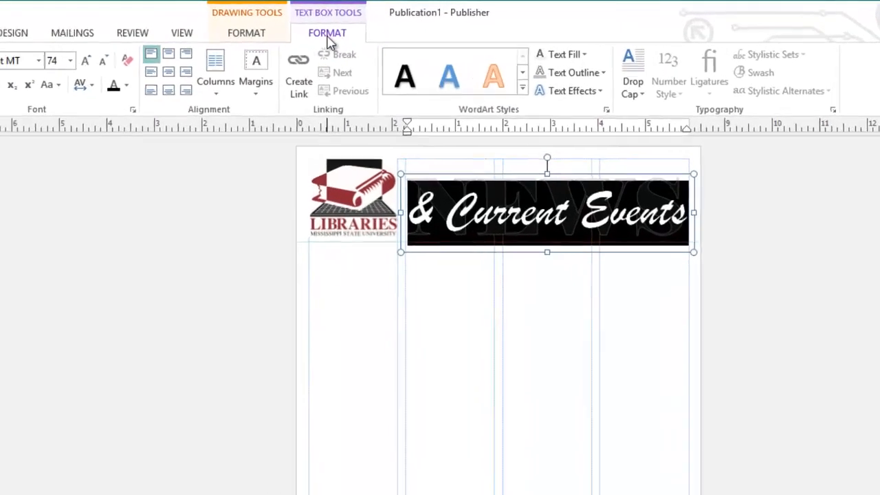
{"action": "left_click", "coordinate": [586, 60]}
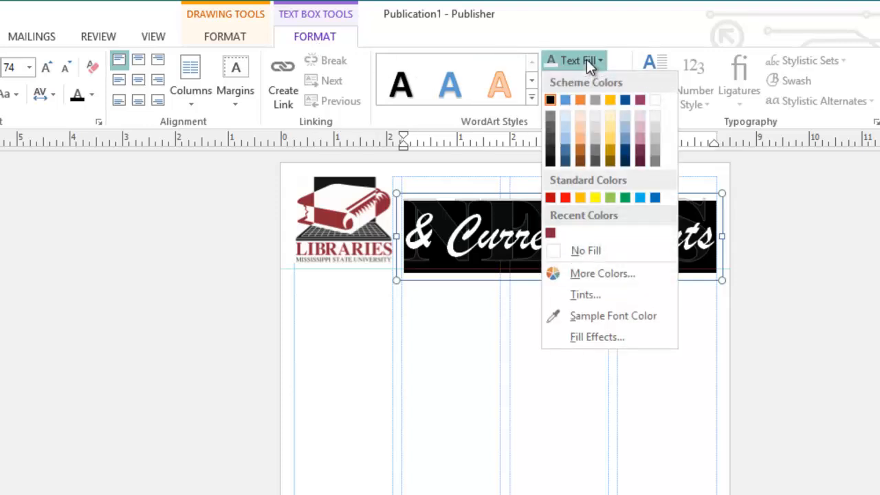
{"action": "left_click", "coordinate": [609, 315]}
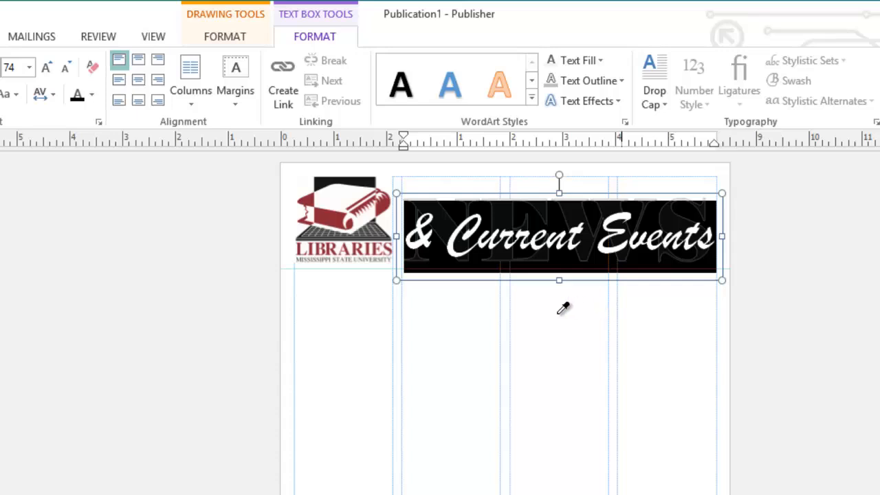
{"action": "left_click", "coordinate": [335, 215]}
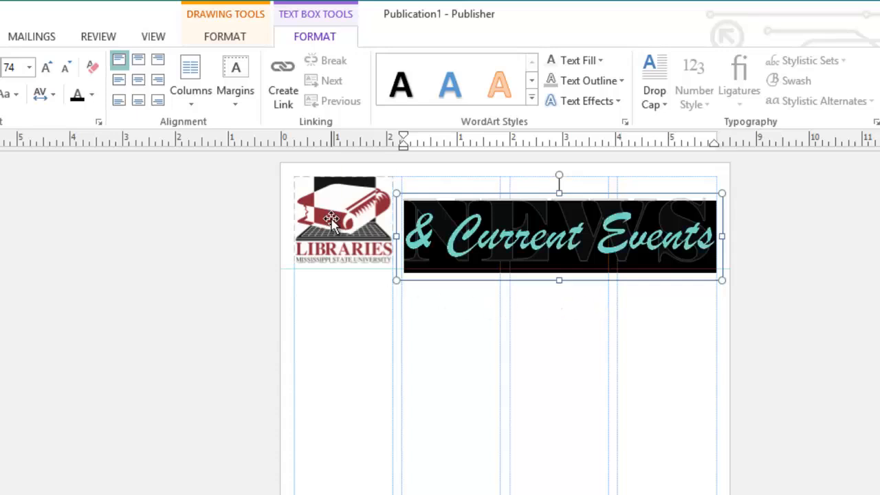
{"action": "left_click", "coordinate": [547, 403]}
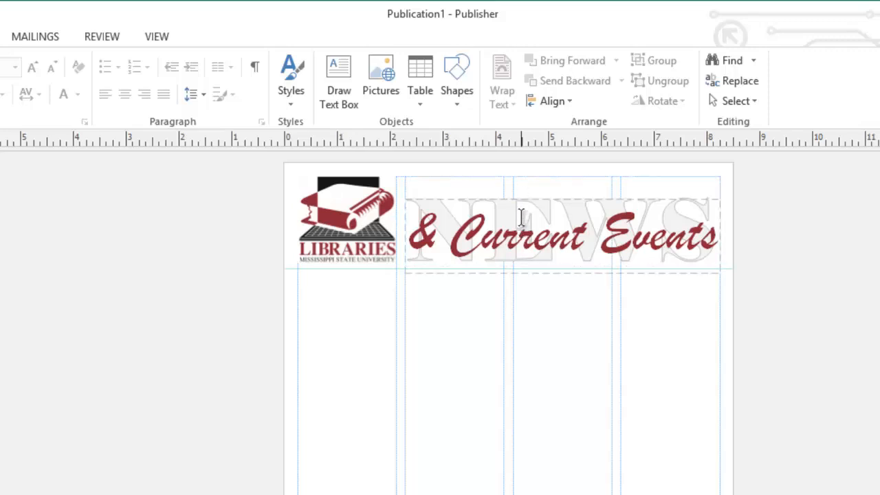
- Move the NEWS text box up toward the page's upper margin and shift the "& Current Events" box slightly down
{"action": "left_click", "coordinate": [521, 181]}
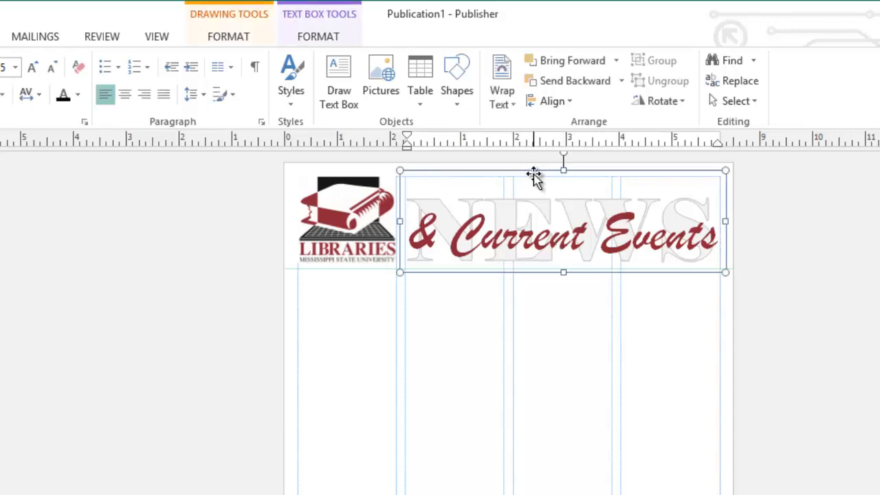
{"action": "left_click", "coordinate": [534, 175]}
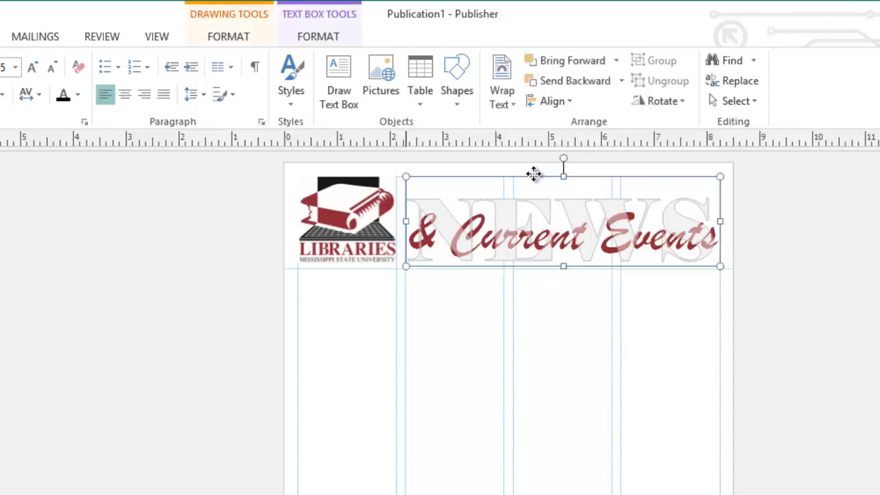
{"action": "left_click", "coordinate": [534, 159]}
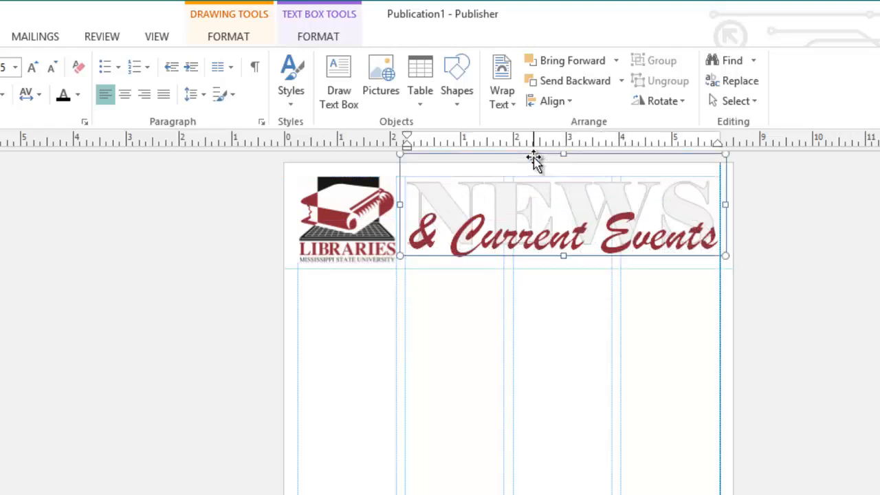
{"action": "left_click", "coordinate": [534, 200]}
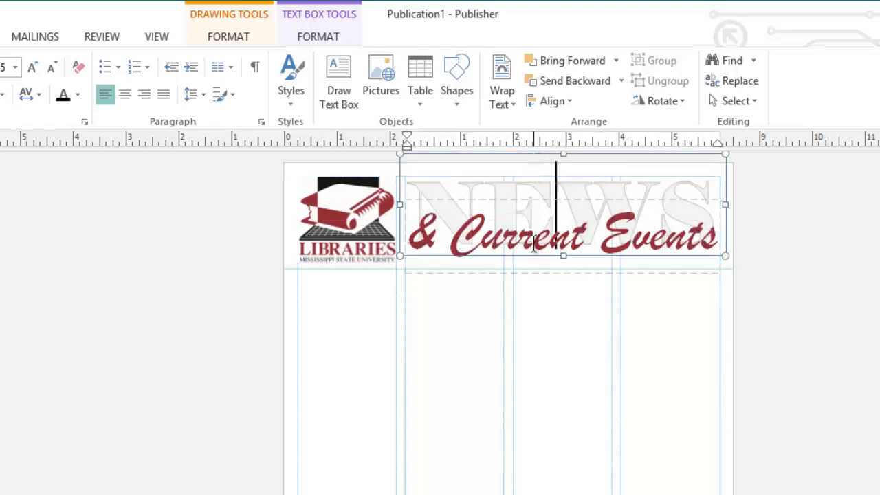
{"action": "left_click", "coordinate": [534, 275]}
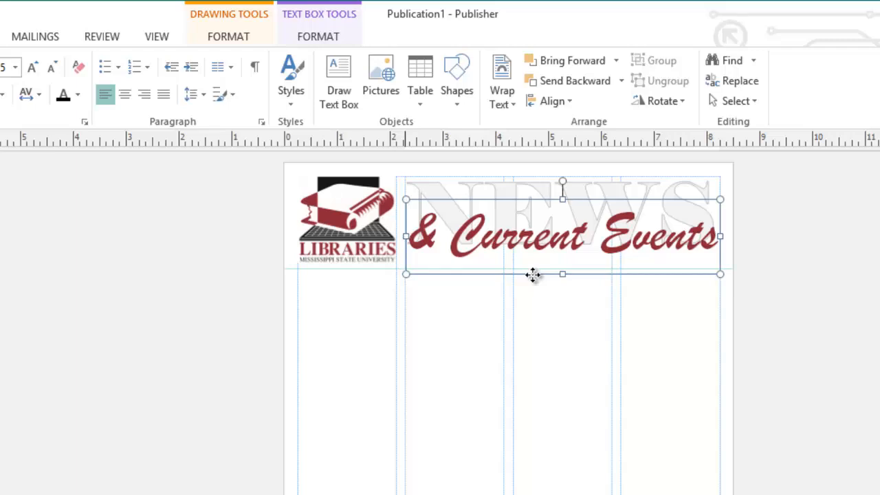
{"action": "left_click_drag", "start_coordinate": [533, 275], "coordinate": [534, 279]}
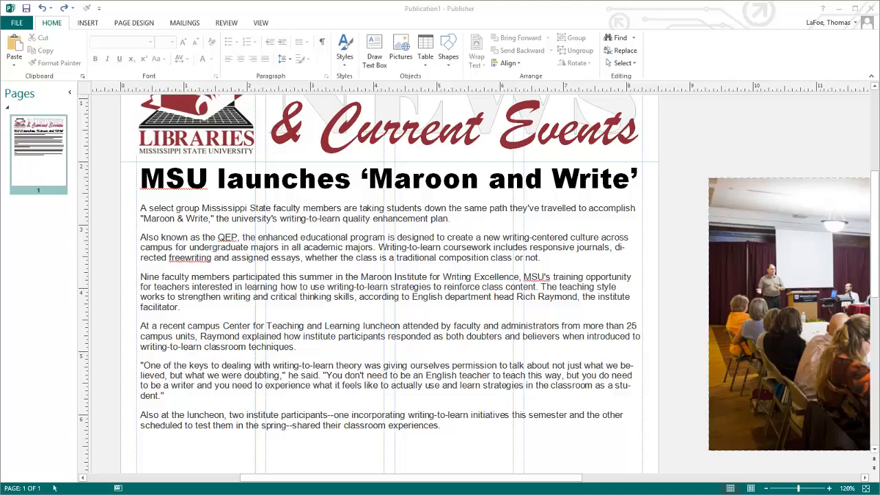
- Split the article text box below the "MSU launches 'Maroon and Write'" headline into 2 columns with .167" spacing
{"action": "left_click", "coordinate": [390, 336]}
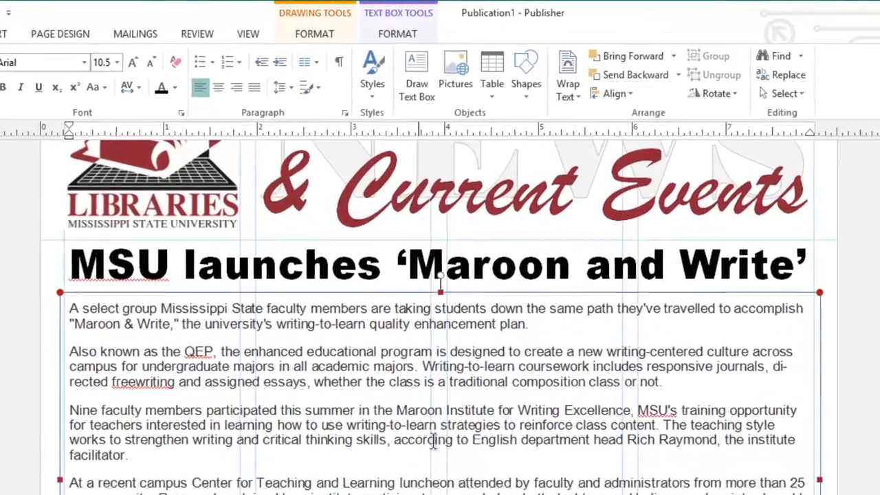
{"action": "left_click", "coordinate": [399, 40]}
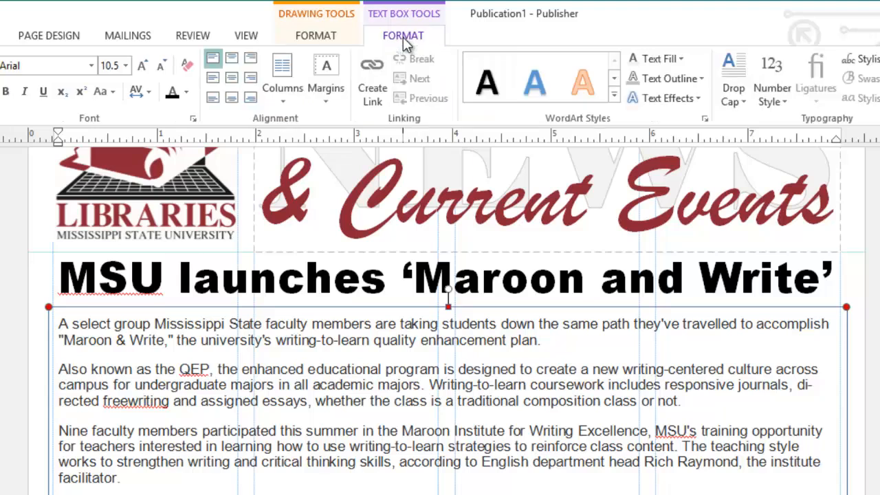
{"action": "left_click", "coordinate": [278, 93]}
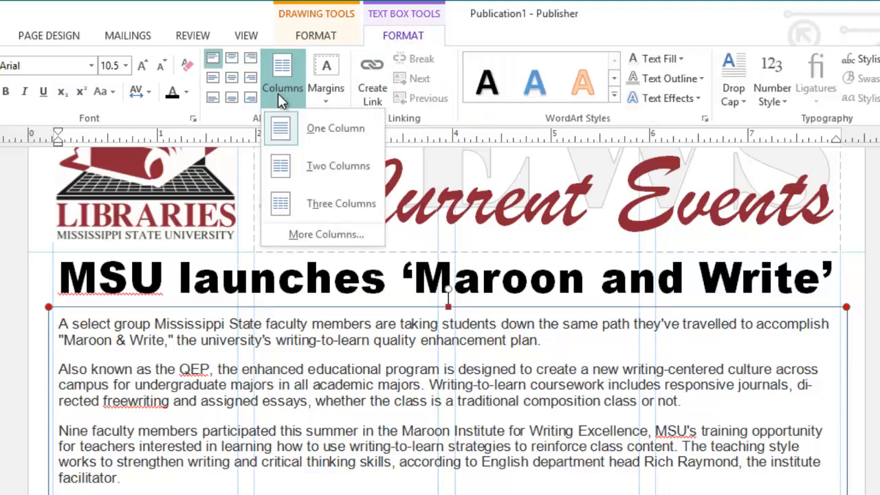
{"action": "left_click", "coordinate": [341, 233]}
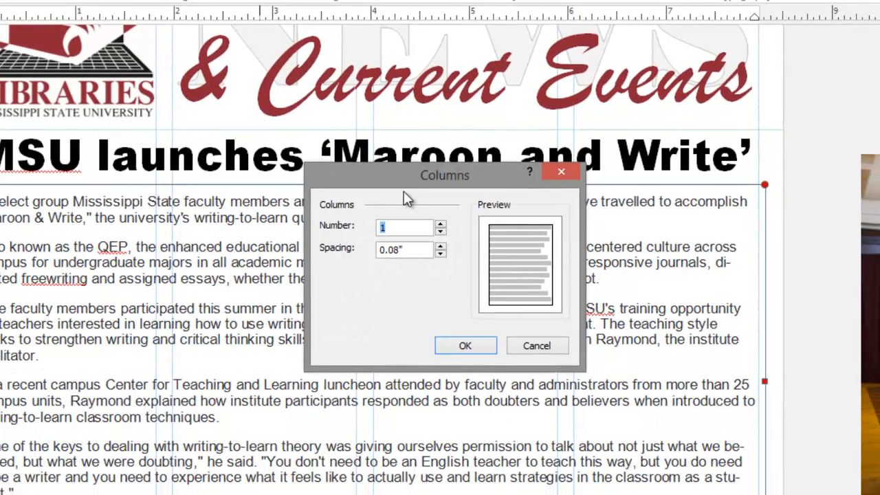
{"action": "left_click", "coordinate": [440, 223]}
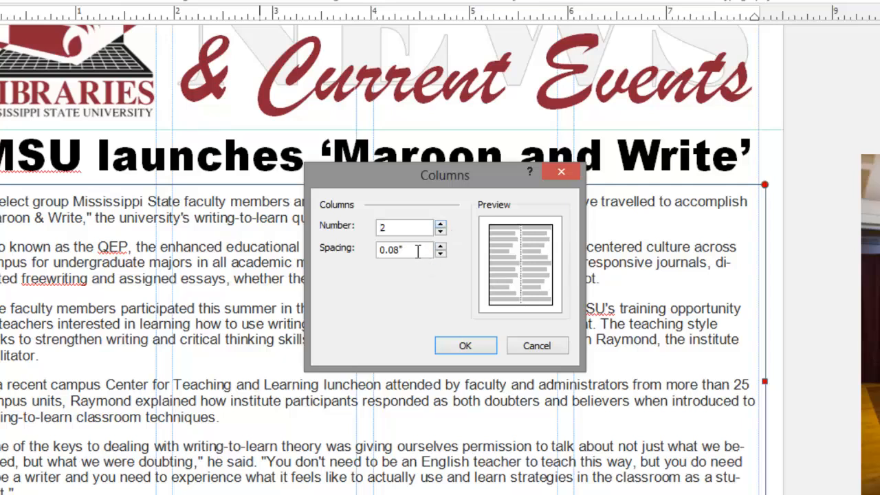
{"action": "left_click_drag", "start_coordinate": [416, 250], "coordinate": [367, 253]}
{"action": "type", "text": ".167"}
{"action": "key", "text": "Return"}
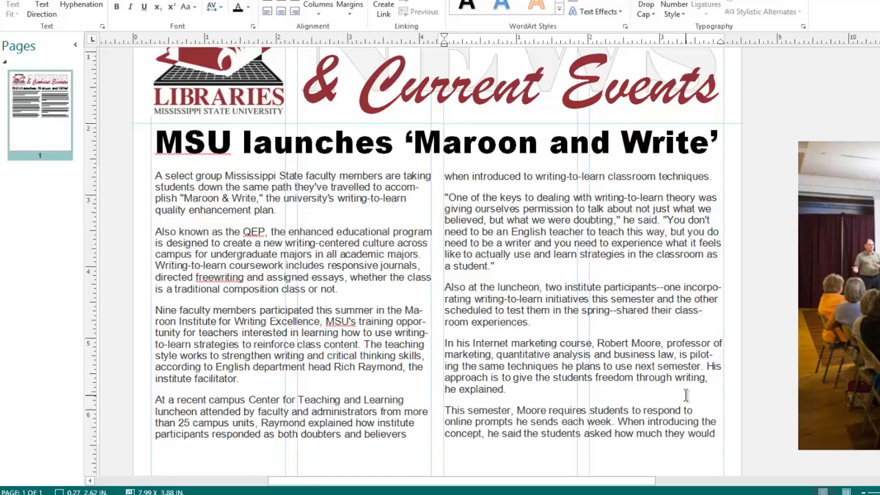
- Format all the text of the two-column article in Times New Roman at size 10
{"action": "left_click", "coordinate": [503, 257]}
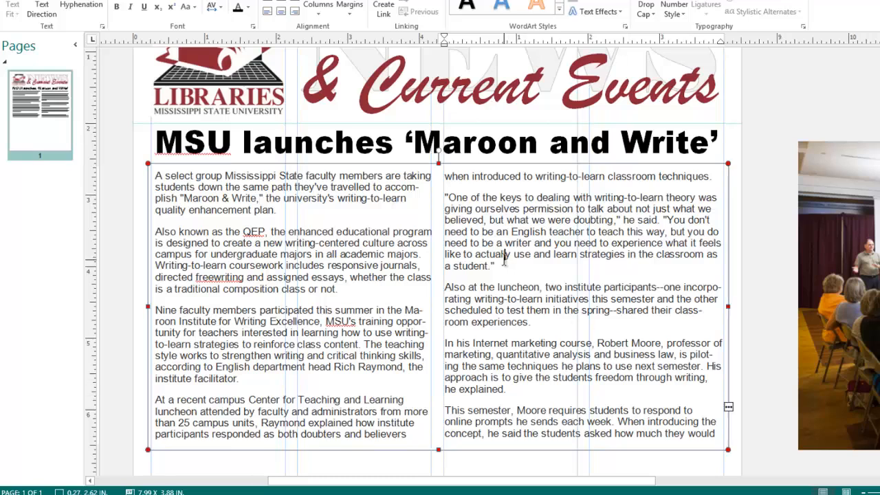
{"action": "key", "text": "ctrl+a"}
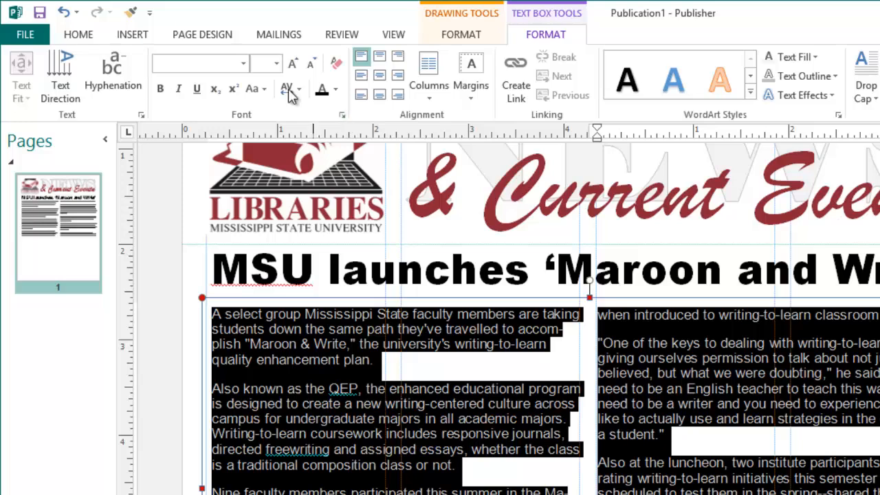
{"action": "left_click", "coordinate": [243, 64]}
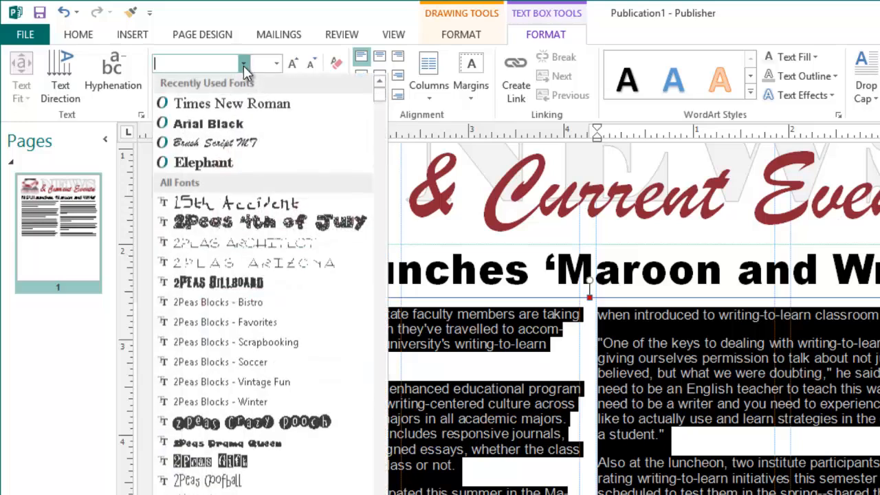
{"action": "left_click", "coordinate": [232, 104]}
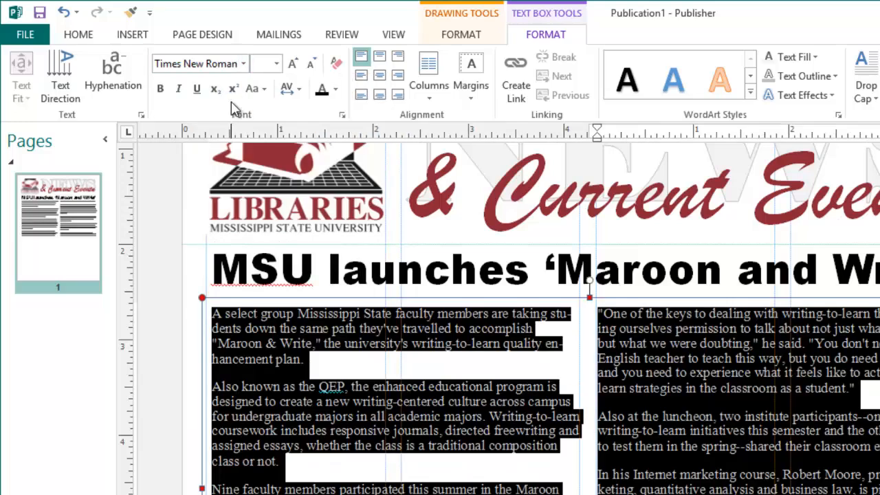
{"action": "left_click", "coordinate": [276, 63]}
{"action": "left_click", "coordinate": [259, 177]}
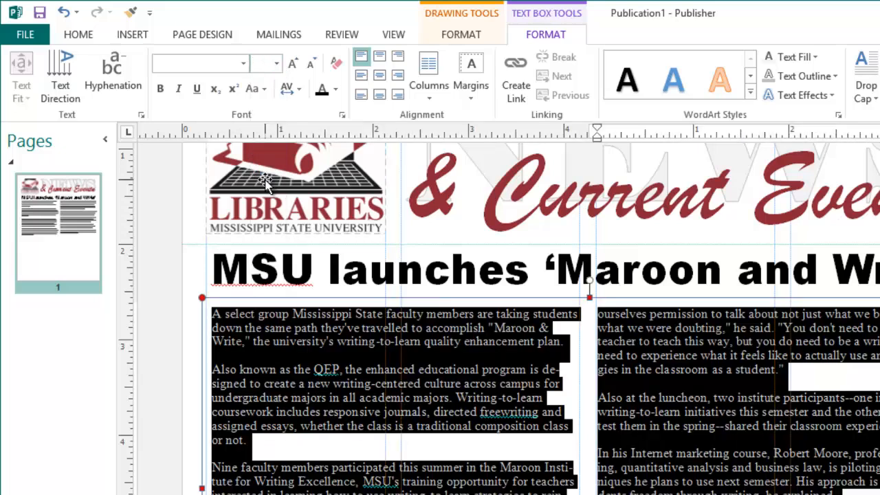
- Give the article paragraphs a 0.167" first-line indent, 0pt spacing after paragraphs and 11pt spacing between lines
{"action": "left_click", "coordinate": [84, 40]}
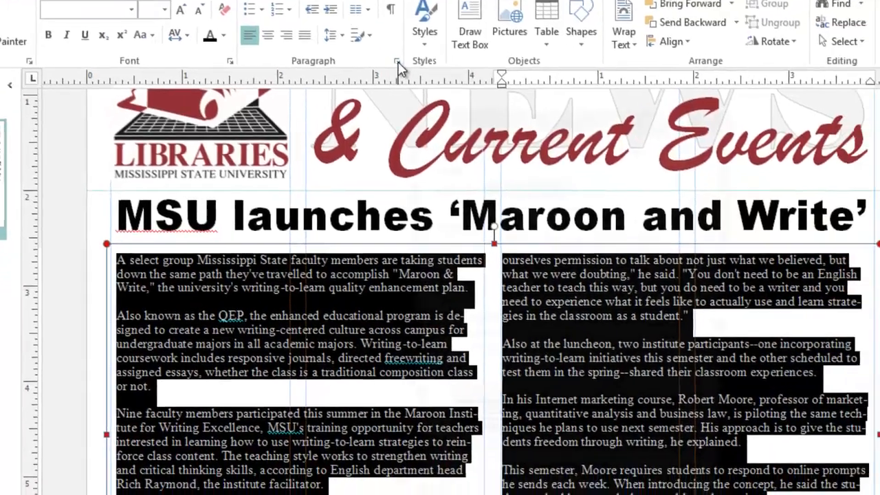
{"action": "left_click", "coordinate": [492, 116]}
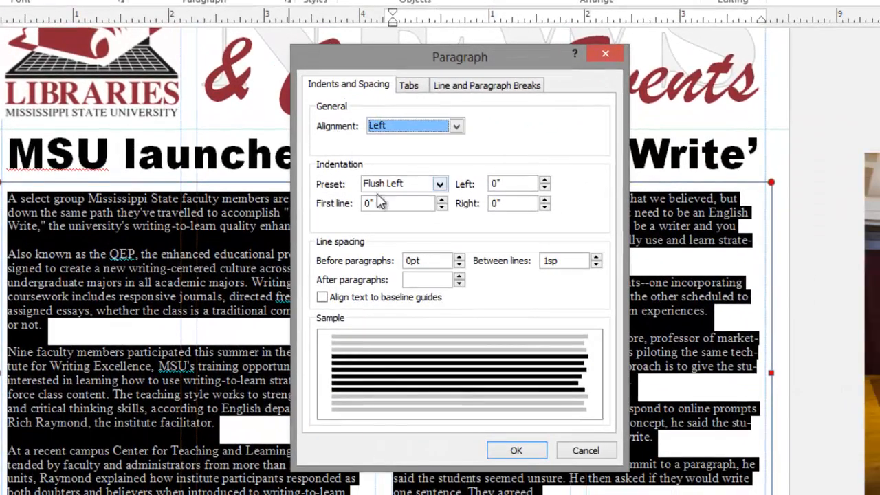
{"action": "left_click_drag", "start_coordinate": [383, 205], "coordinate": [354, 206]}
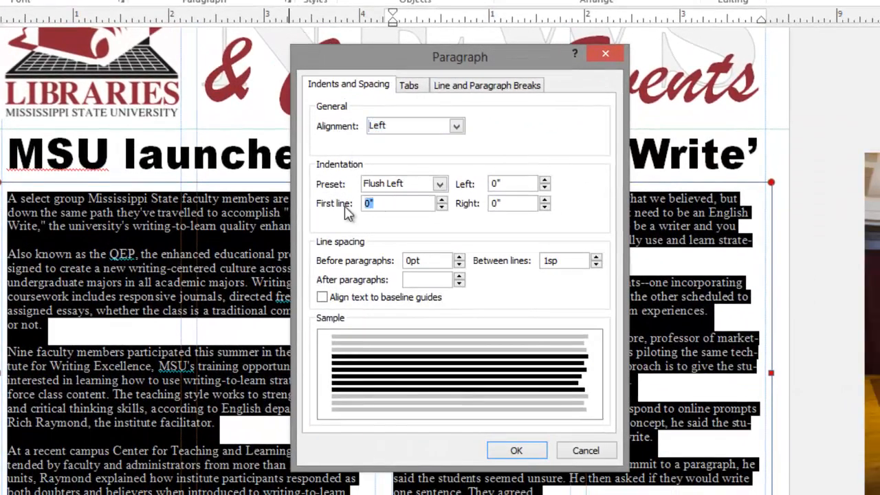
{"action": "type", "text": ".167"}
{"action": "key", "text": "Tab"}
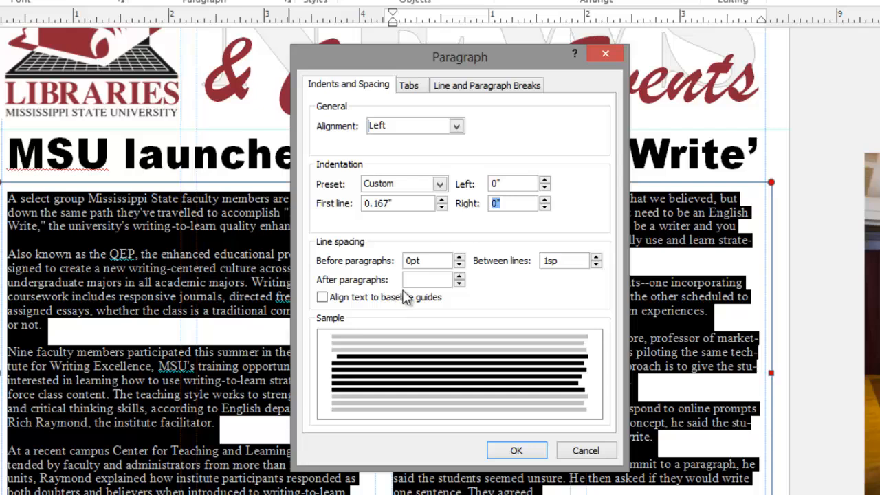
{"action": "left_click", "coordinate": [459, 283]}
{"action": "left_click_drag", "start_coordinate": [560, 261], "coordinate": [529, 265]}
{"action": "type", "text": "11pt"}
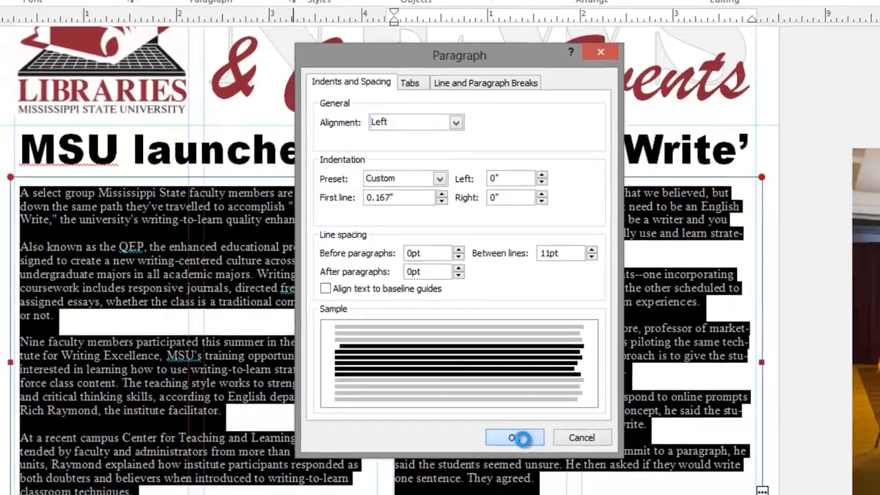
{"action": "left_click", "coordinate": [529, 447]}
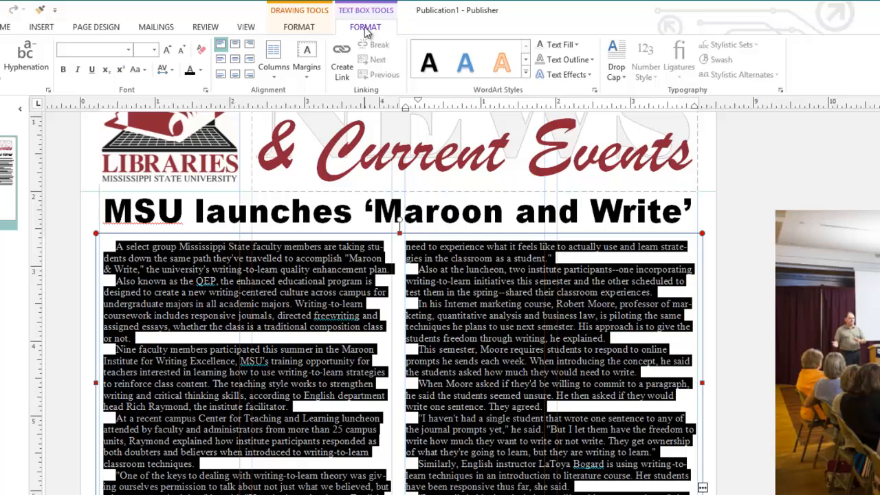
- Set the article text box margins to None
{"action": "left_click", "coordinate": [313, 74]}
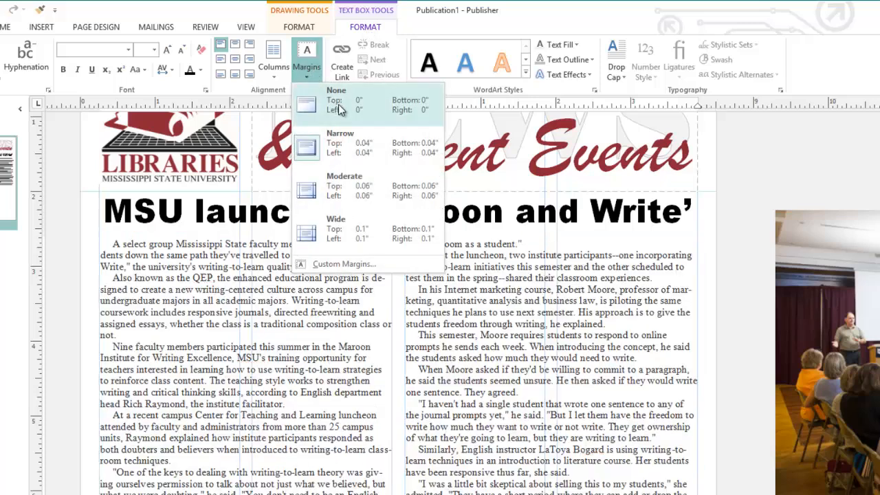
{"action": "left_click", "coordinate": [338, 104]}
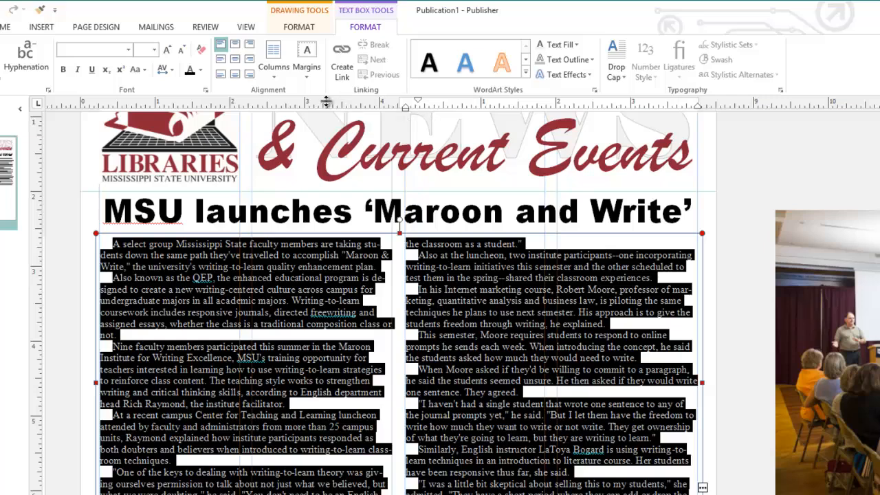
- Insert a picture placeholder at the top of the article's second column, sized to the column width at about 3.92" by 2.6"
{"action": "left_click", "coordinate": [46, 27]}
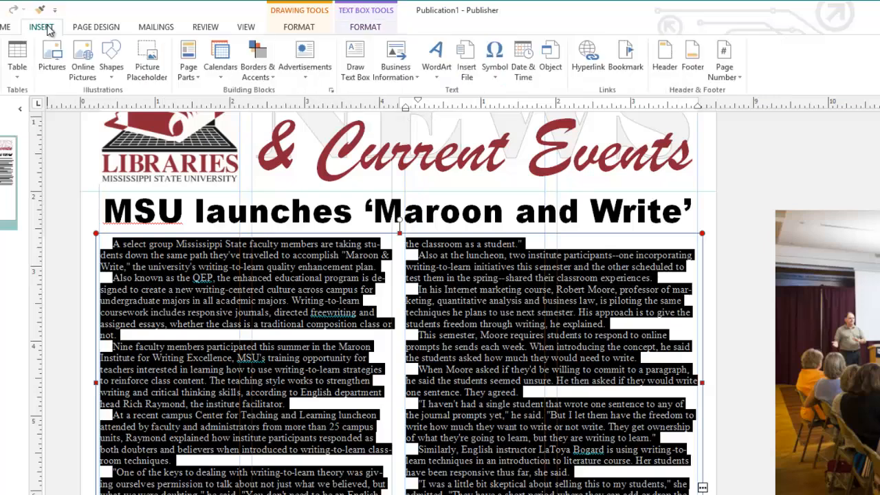
{"action": "left_click", "coordinate": [143, 71]}
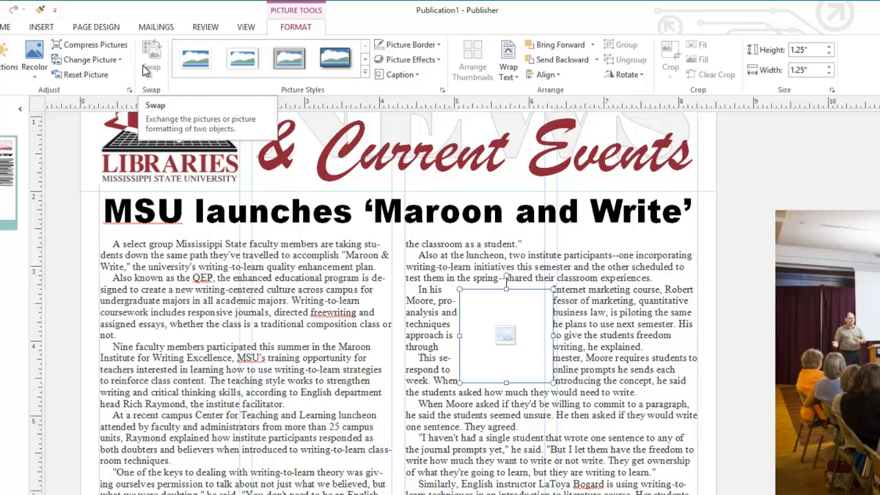
{"action": "left_click_drag", "start_coordinate": [485, 290], "coordinate": [430, 242]}
{"action": "left_click_drag", "start_coordinate": [498, 286], "coordinate": [698, 285]}
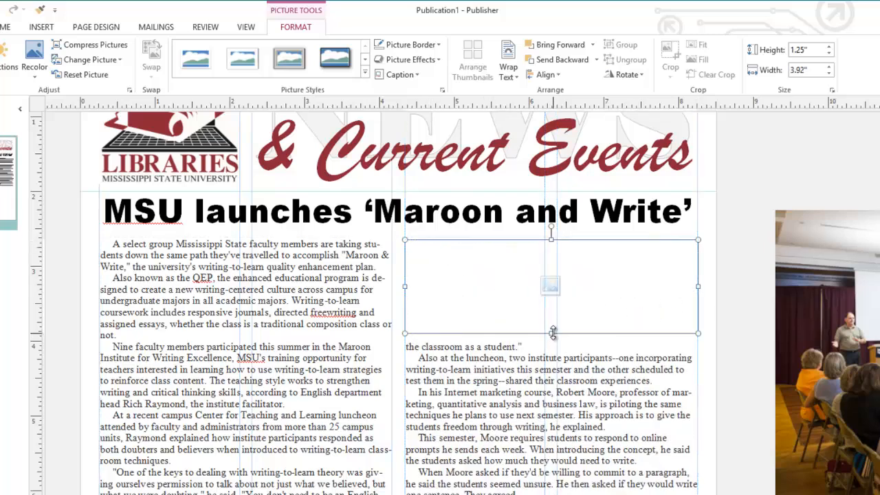
{"action": "left_click_drag", "start_coordinate": [550, 334], "coordinate": [544, 433]}
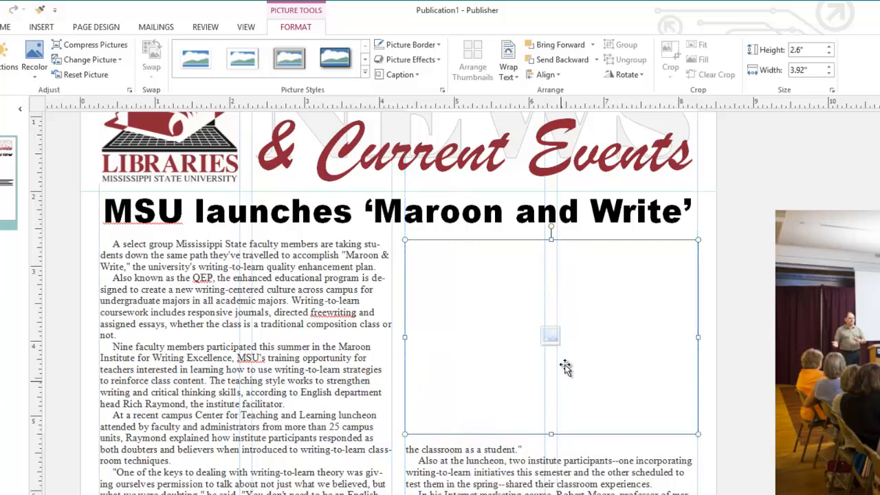
- Fill the picture placeholder with the meeting photo that lies beside the page by swapping it in
{"action": "left_click", "coordinate": [551, 340]}
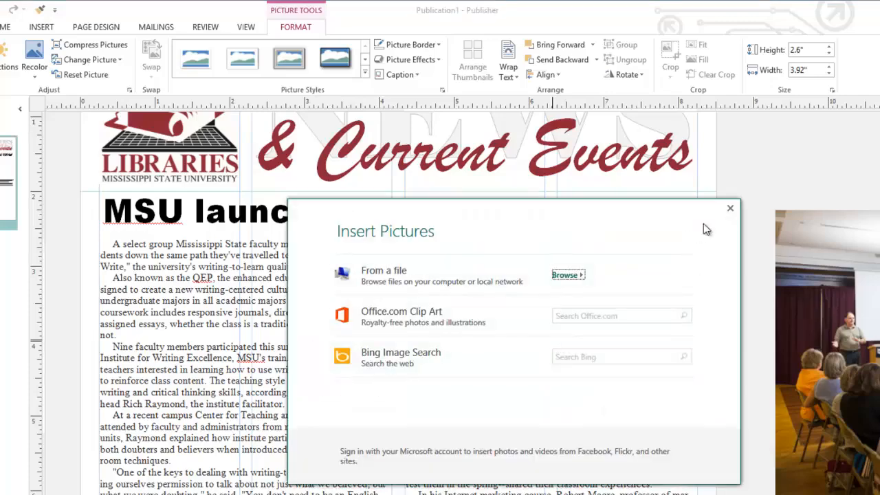
{"action": "left_click", "coordinate": [729, 208]}
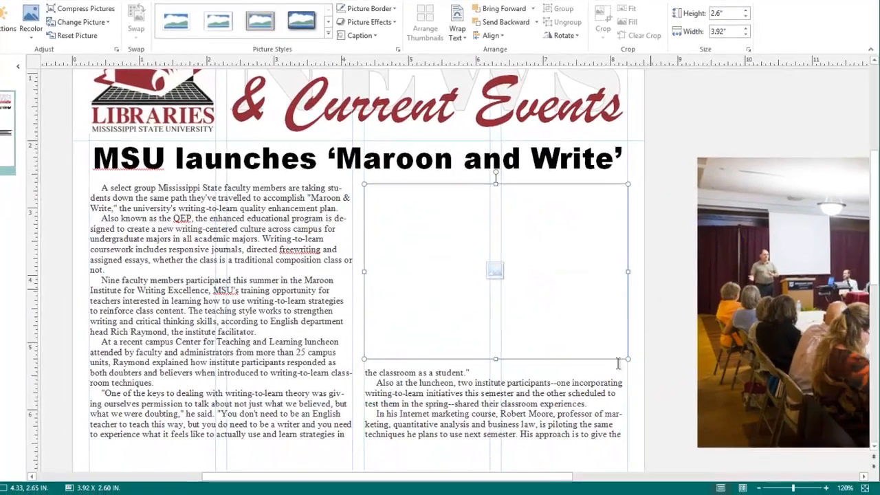
{"action": "left_click_drag", "start_coordinate": [547, 478], "coordinate": [661, 478]}
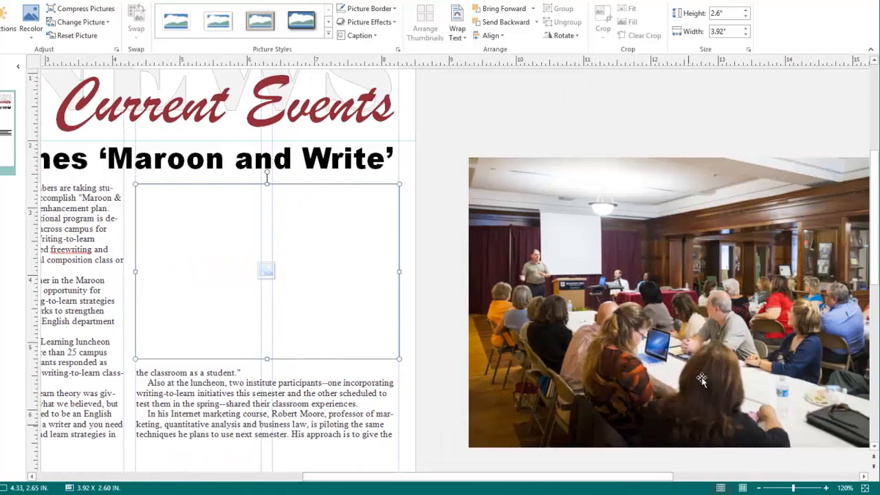
{"action": "left_click", "coordinate": [725, 287]}
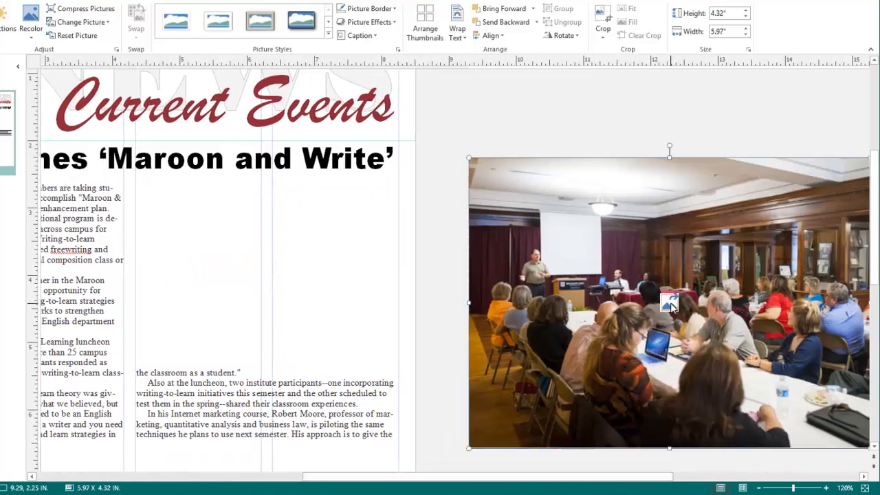
{"action": "left_click_drag", "start_coordinate": [670, 303], "coordinate": [312, 288]}
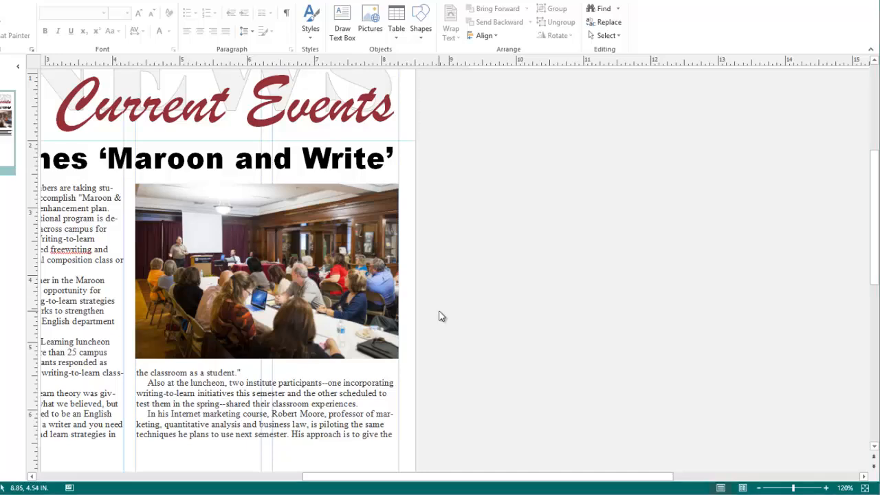
- Add a black 1 pt border around the meeting photo in the article
{"action": "left_click", "coordinate": [359, 310]}
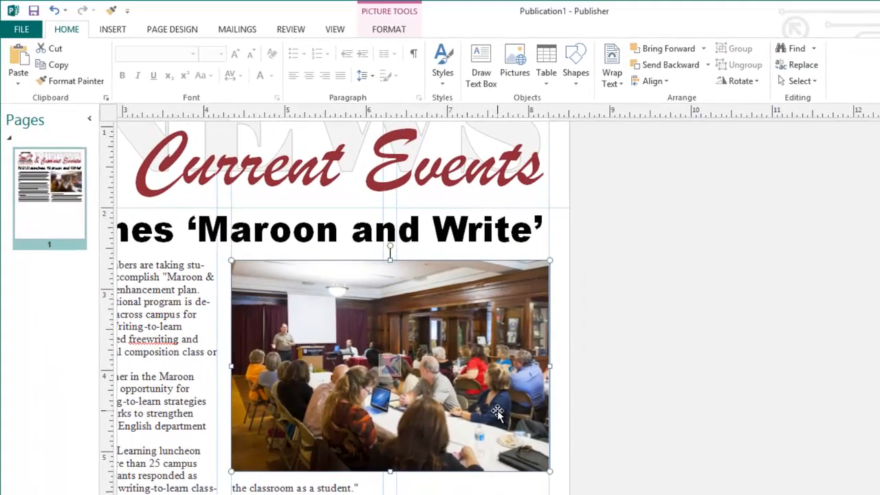
{"action": "left_click", "coordinate": [400, 32]}
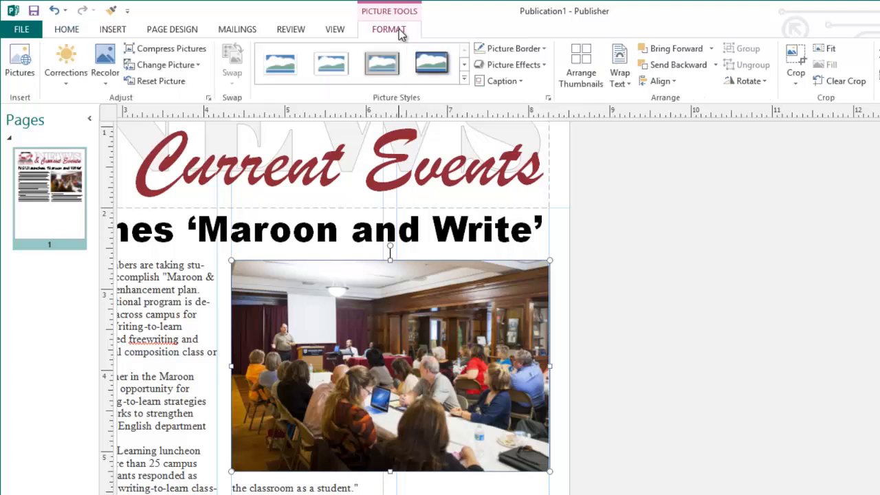
{"action": "left_click", "coordinate": [529, 48]}
{"action": "left_click", "coordinate": [479, 80]}
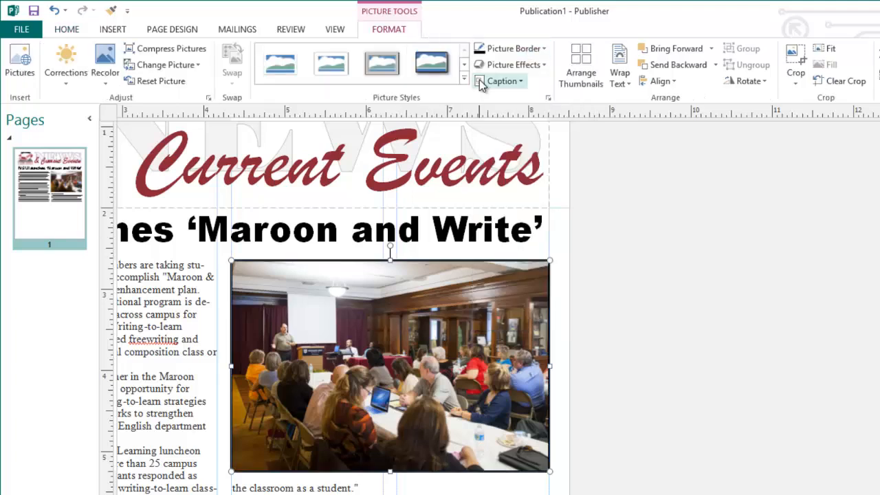
{"action": "left_click", "coordinate": [515, 50]}
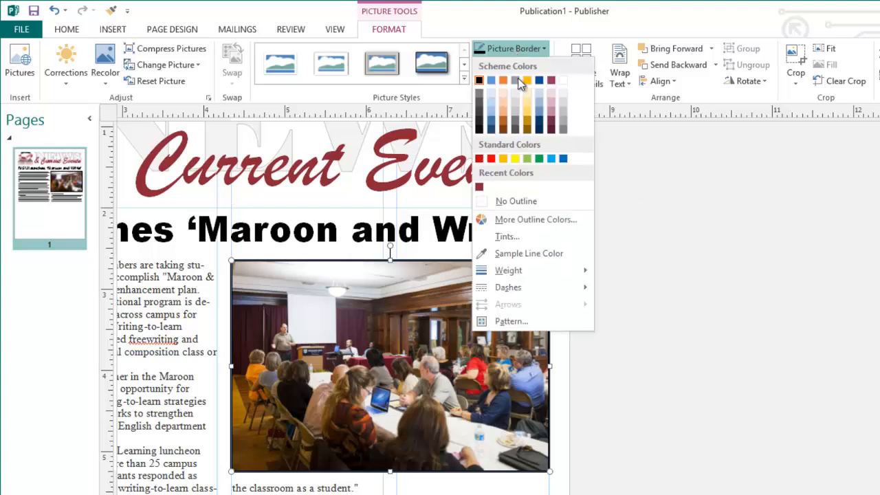
{"action": "mouse_move", "coordinate": [538, 268]}
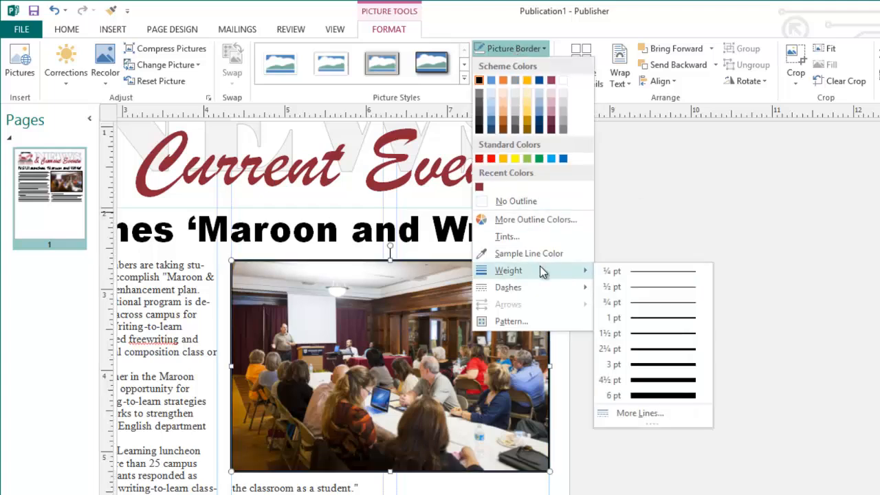
{"action": "left_click", "coordinate": [660, 319]}
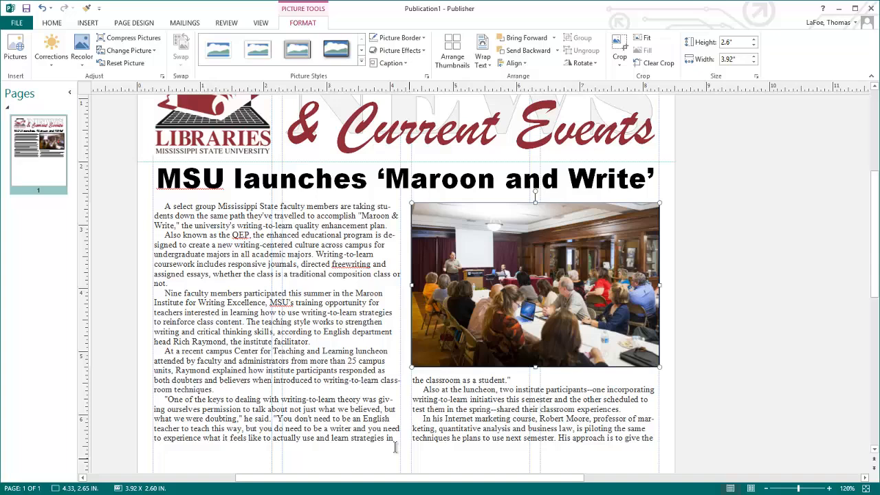
- Insert one blank page after page 1
{"action": "left_click", "coordinate": [395, 447]}
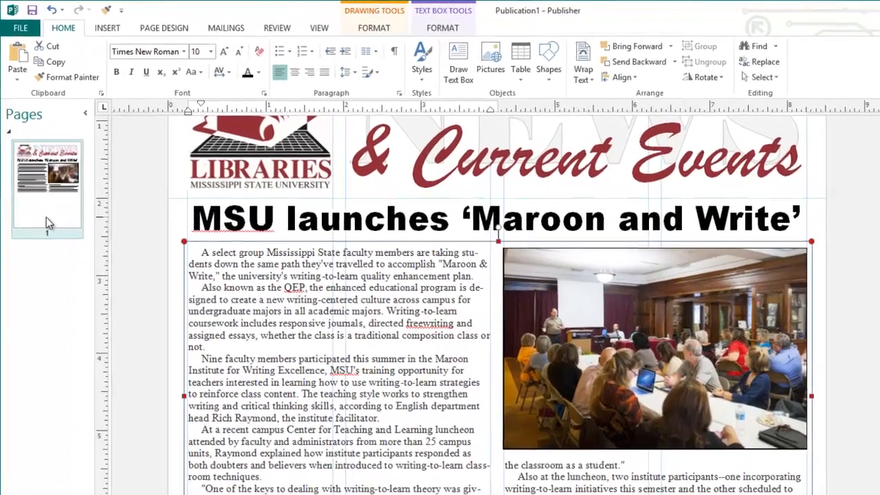
{"action": "right_click", "coordinate": [46, 217]}
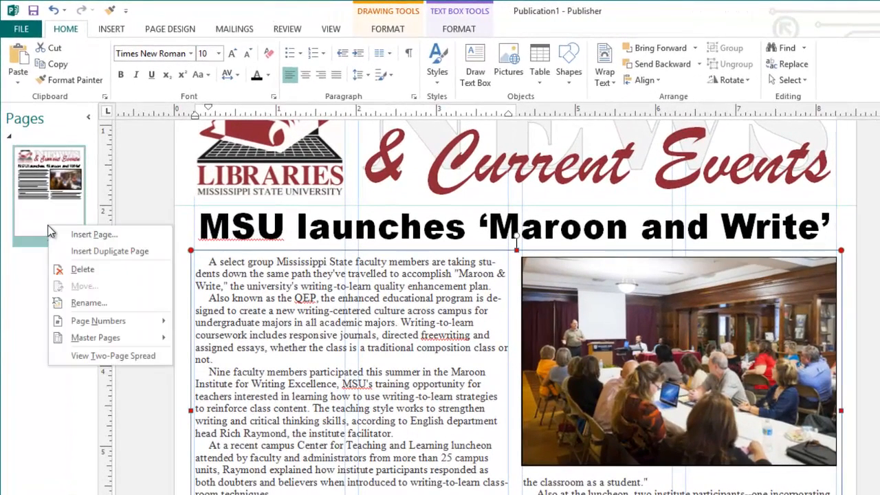
{"action": "left_click", "coordinate": [70, 236]}
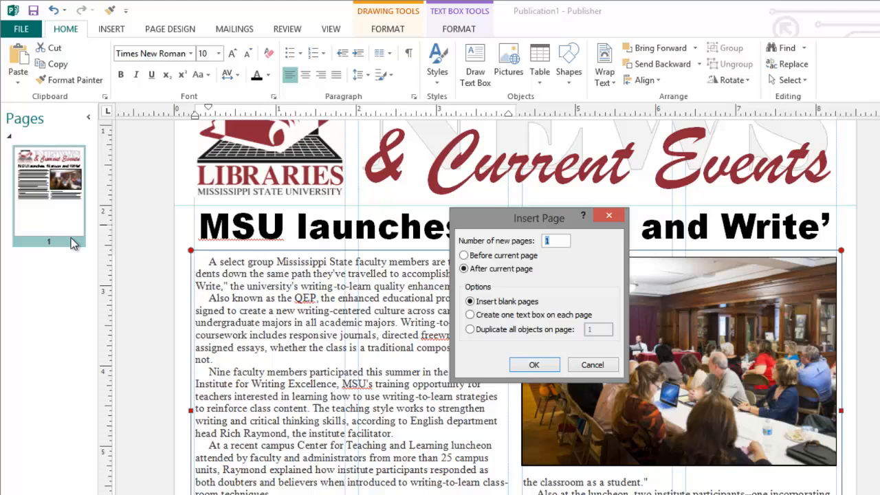
{"action": "left_click", "coordinate": [515, 366]}
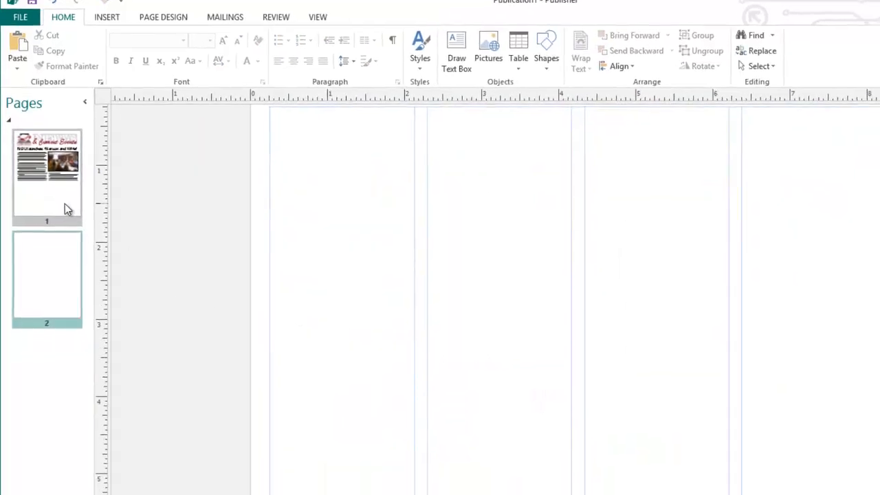
- Pick up the overflow text of the article on page 1 for pouring into another text box
{"action": "left_click", "coordinate": [65, 206]}
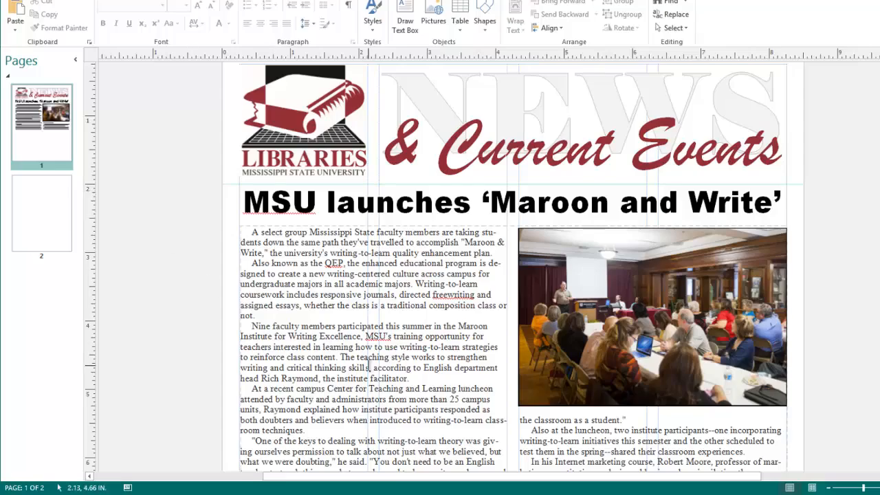
{"action": "left_click", "coordinate": [369, 367]}
{"action": "scroll", "coordinate": [369, 367], "scroll_direction": "down", "scroll_amount": 3}
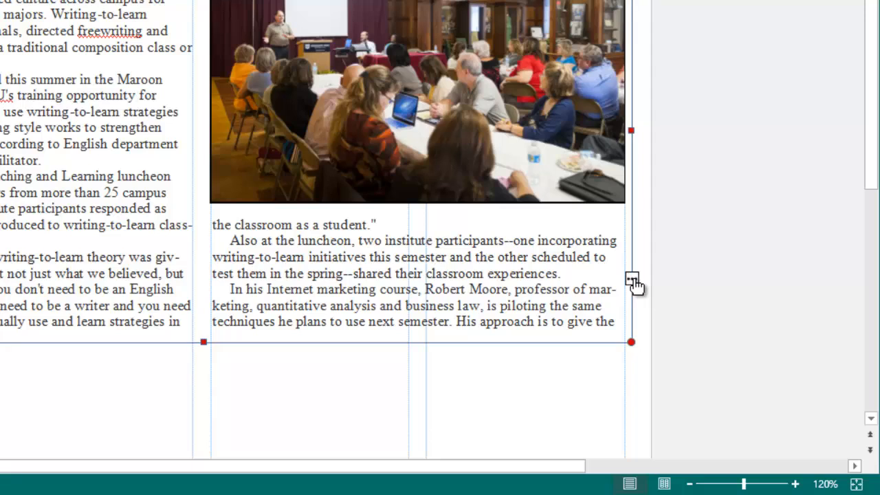
{"action": "left_click", "coordinate": [633, 281]}
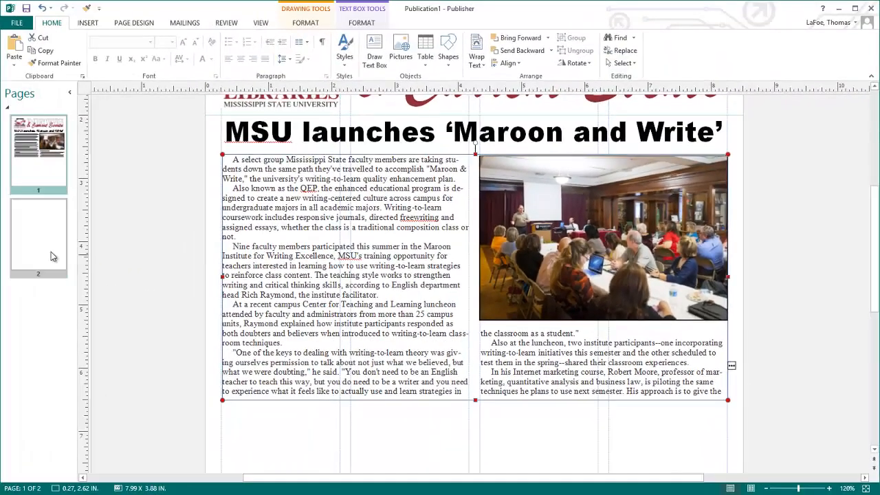
- Pour the overflow text onto page 2 and align its text box with the page margins at 8.00" wide
{"action": "left_click", "coordinate": [43, 254]}
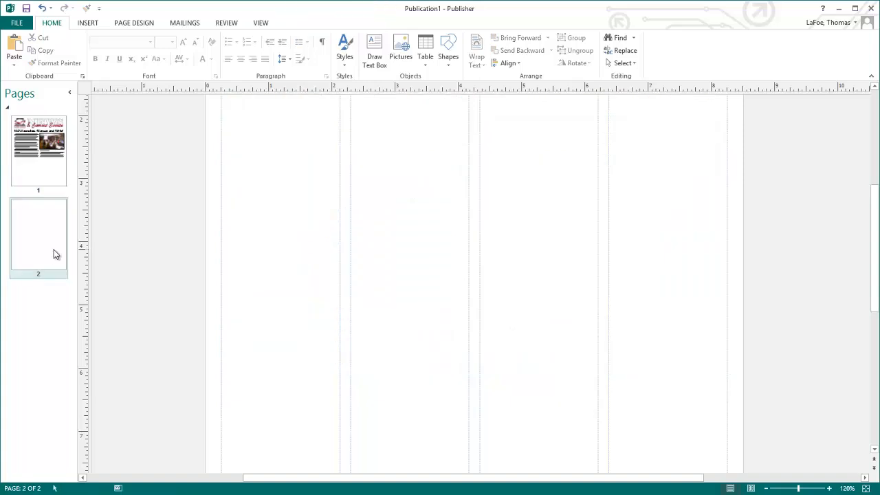
{"action": "left_click", "coordinate": [230, 177]}
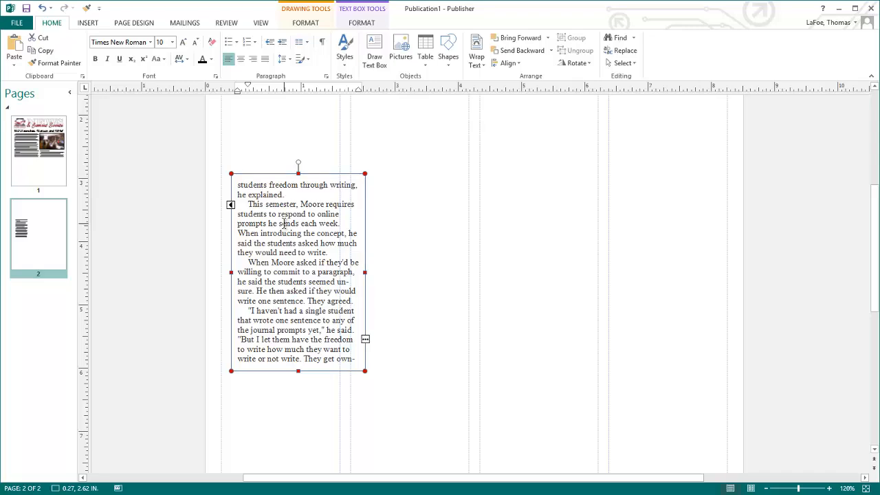
{"action": "left_click_drag", "start_coordinate": [265, 172], "coordinate": [255, 167]}
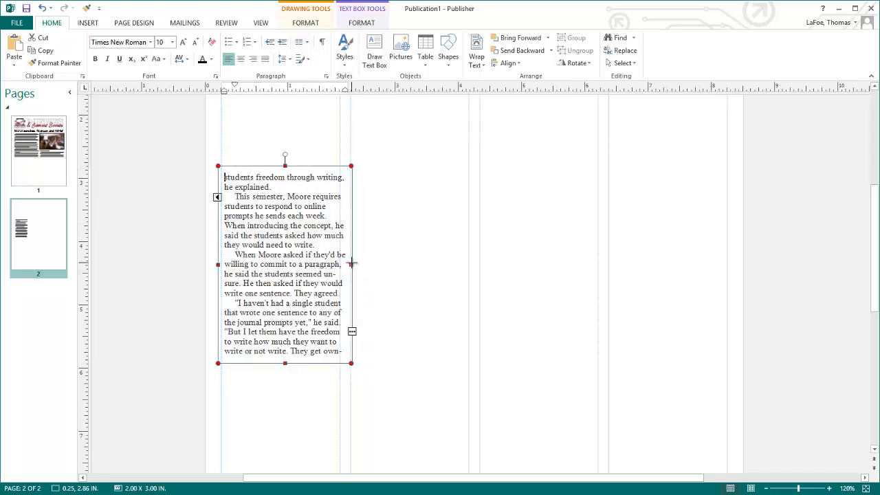
{"action": "left_click_drag", "start_coordinate": [349, 264], "coordinate": [730, 263]}
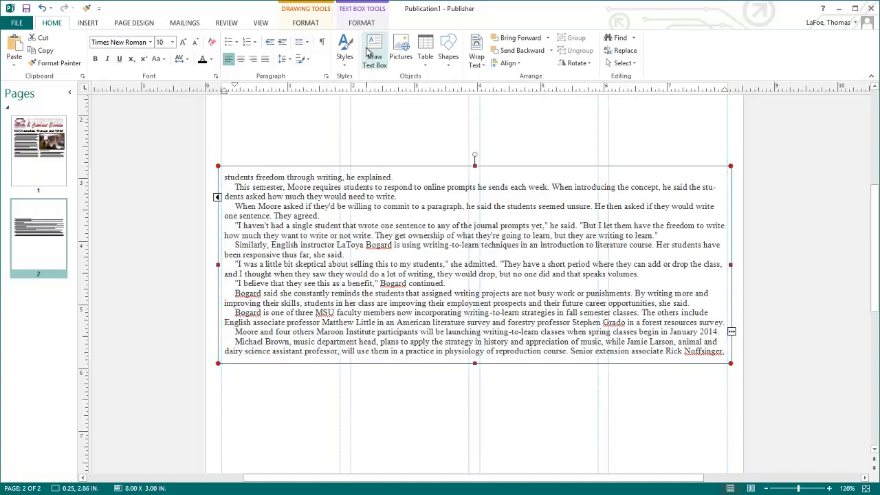
- Set the page 2 text box to four columns with .167" spacing and remove its inner margins
{"action": "left_click", "coordinate": [364, 24]}
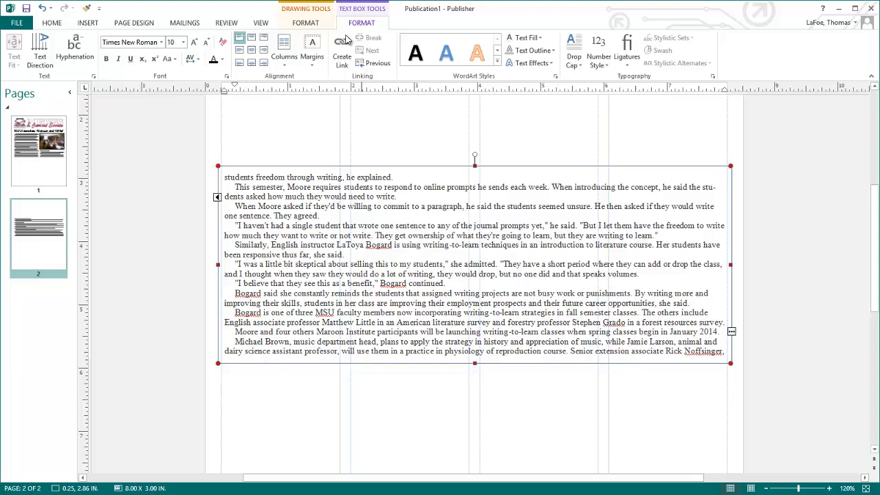
{"action": "left_click", "coordinate": [284, 54]}
{"action": "left_click", "coordinate": [312, 151]}
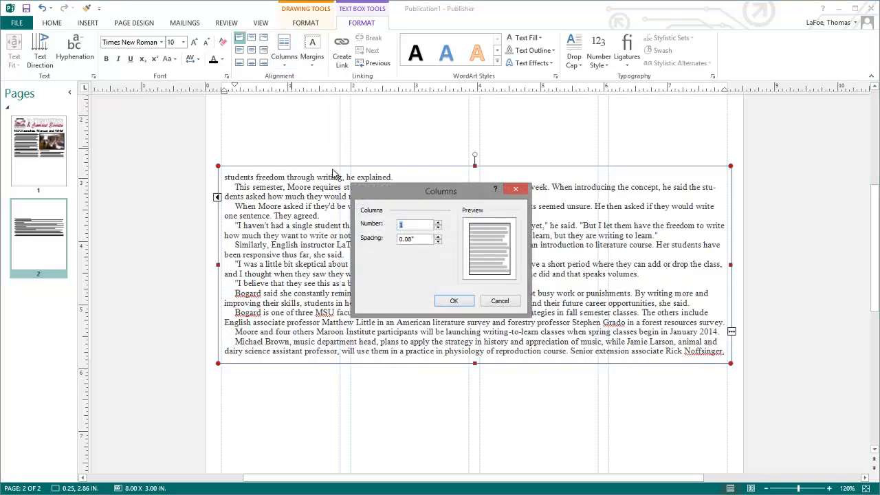
{"action": "left_click", "coordinate": [439, 224]}
{"action": "left_click", "coordinate": [439, 224]}
{"action": "left_click", "coordinate": [439, 224]}
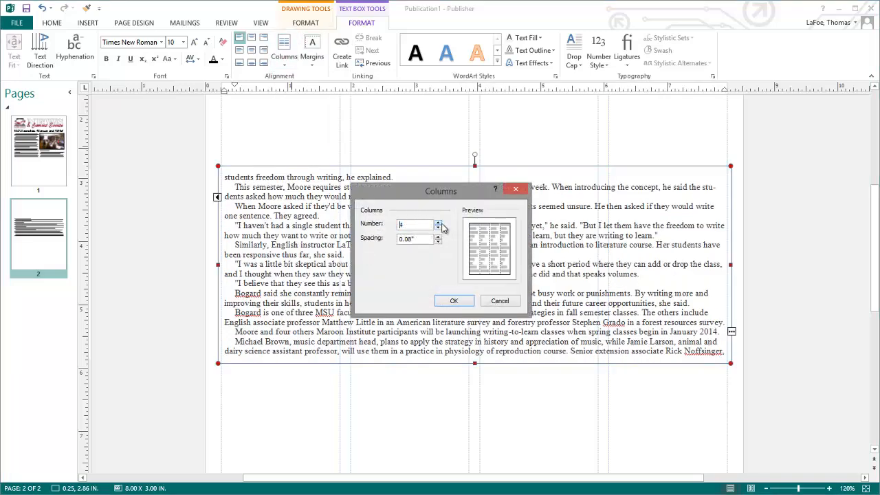
{"action": "key", "text": "Tab"}
{"action": "type", "text": ".167"}
{"action": "key", "text": "Return"}
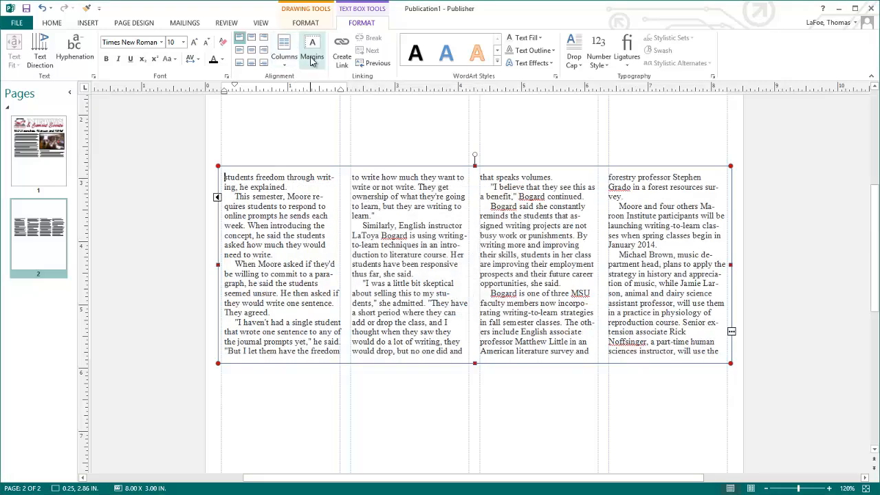
{"action": "left_click", "coordinate": [312, 56]}
{"action": "left_click", "coordinate": [327, 92]}
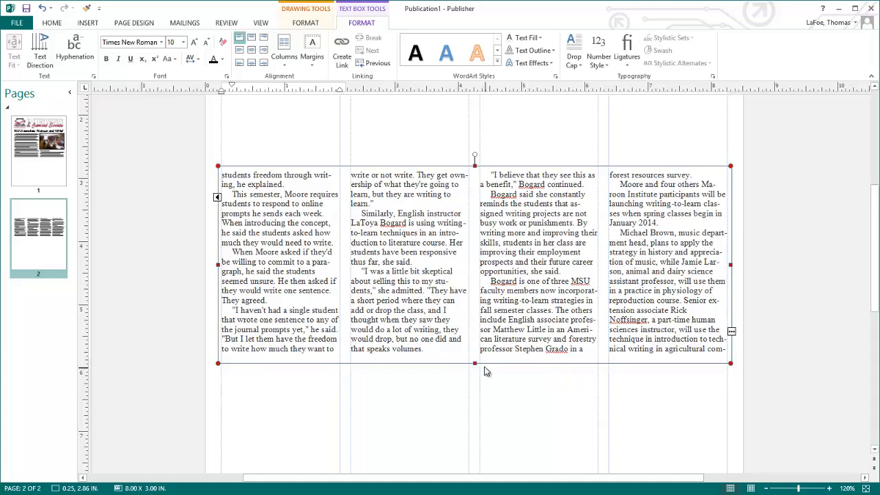
- Lengthen the page 2 text box to about 4.70" to fit the remaining text and move it to the page's bottom margin
{"action": "left_click_drag", "start_coordinate": [476, 422], "coordinate": [479, 445]}
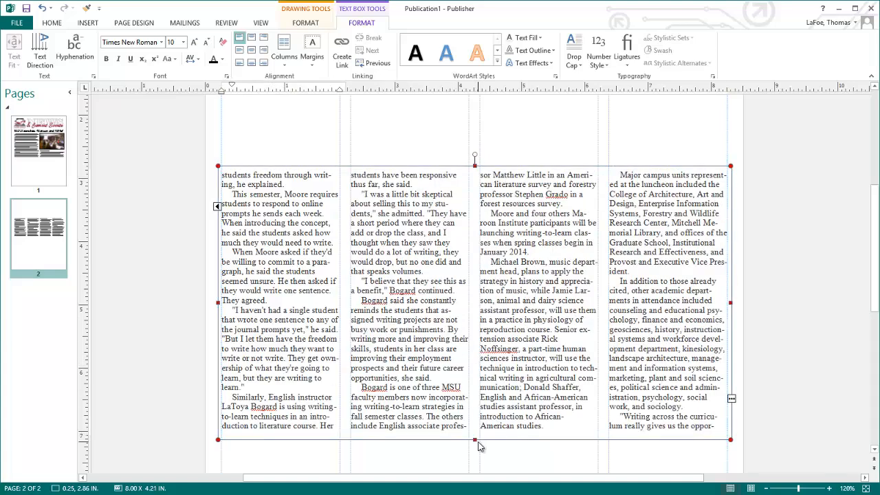
{"action": "scroll", "coordinate": [474, 444], "scroll_direction": "down", "scroll_amount": 4}
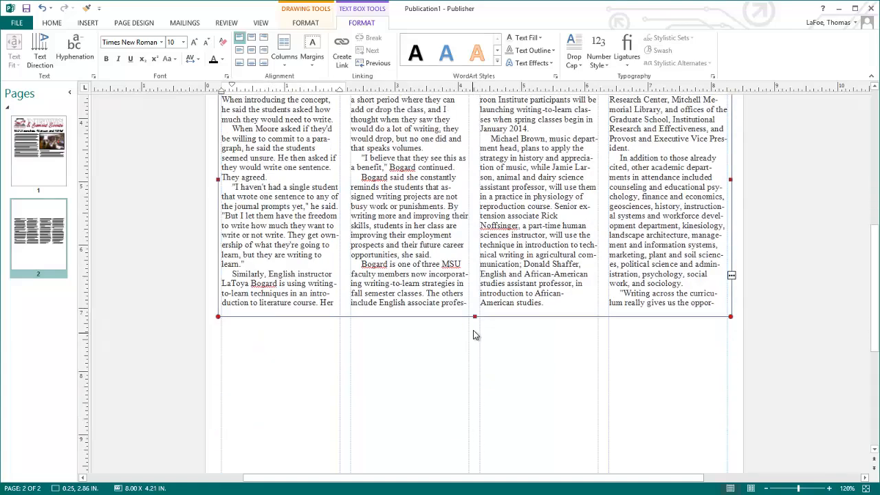
{"action": "left_click_drag", "start_coordinate": [474, 317], "coordinate": [475, 347]}
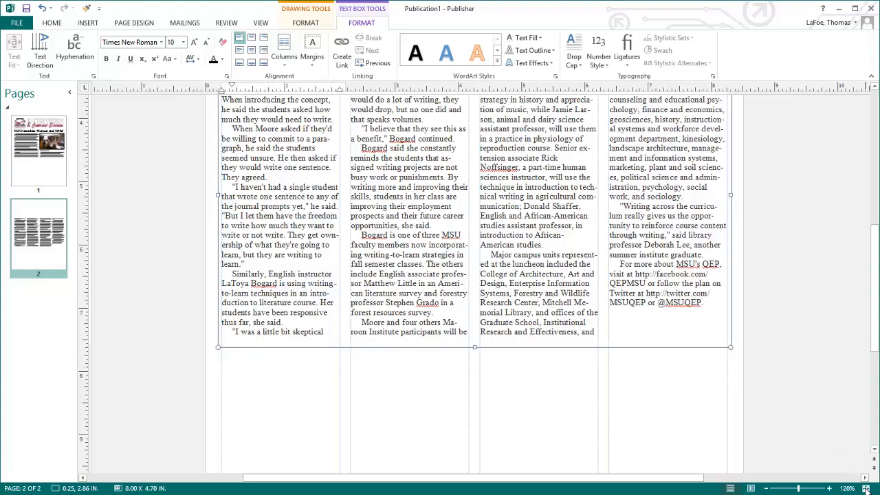
{"action": "left_click", "coordinate": [865, 489]}
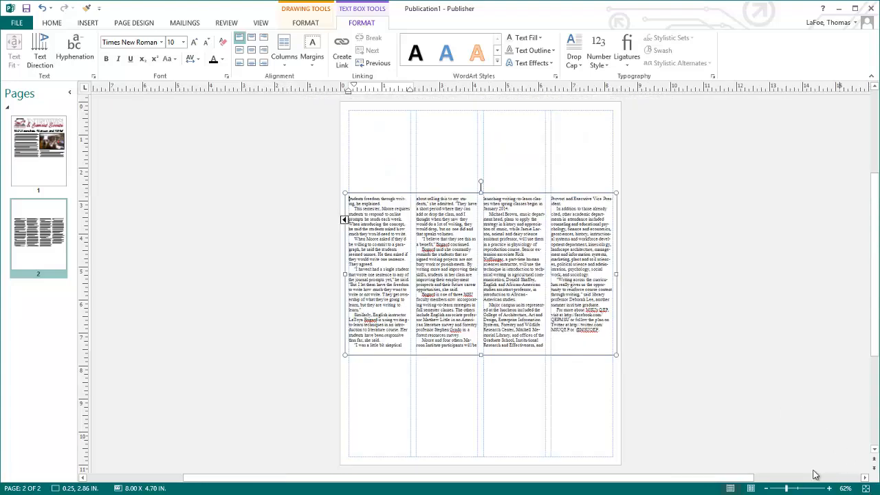
{"action": "left_click_drag", "start_coordinate": [510, 196], "coordinate": [510, 300]}
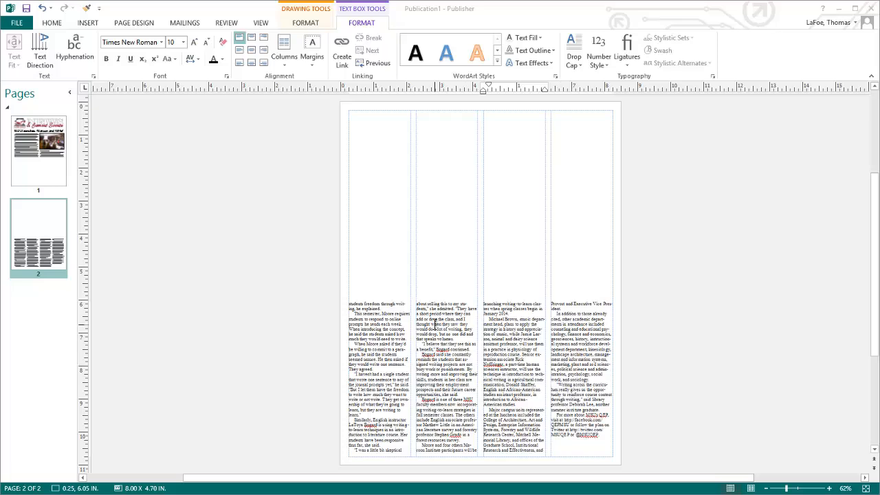
- Include the "Continued from page..." notice in the page 2 text box and select the notice text
{"action": "left_click", "coordinate": [435, 325]}
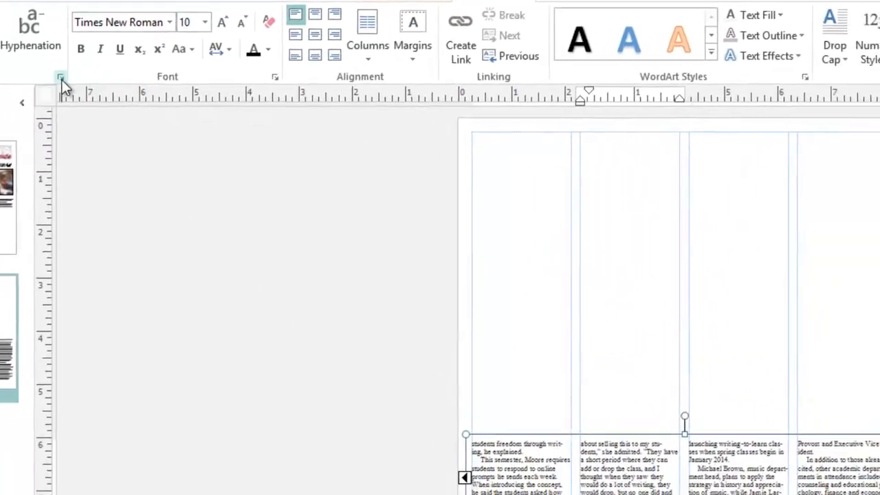
{"action": "left_click", "coordinate": [151, 124]}
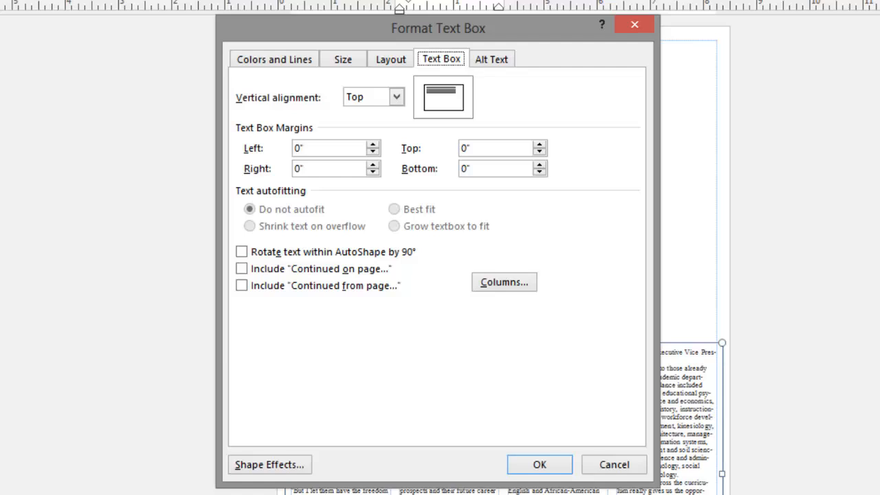
{"action": "left_click", "coordinate": [242, 285]}
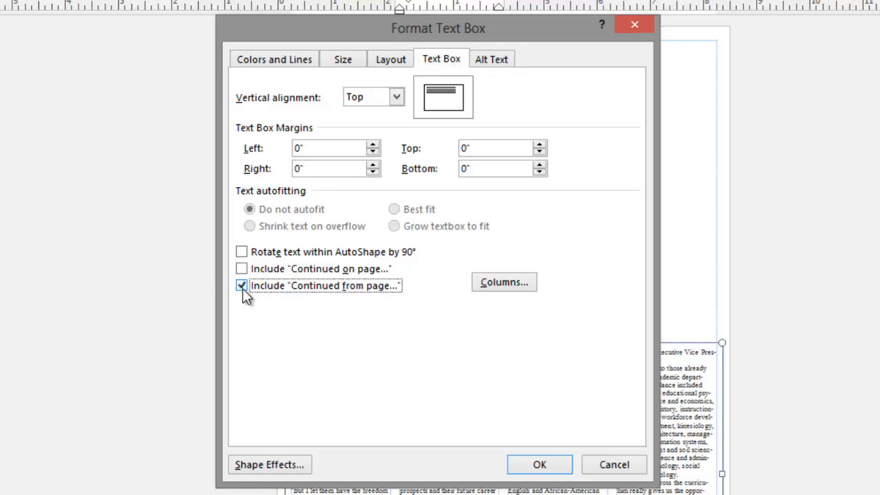
{"action": "left_click", "coordinate": [549, 470]}
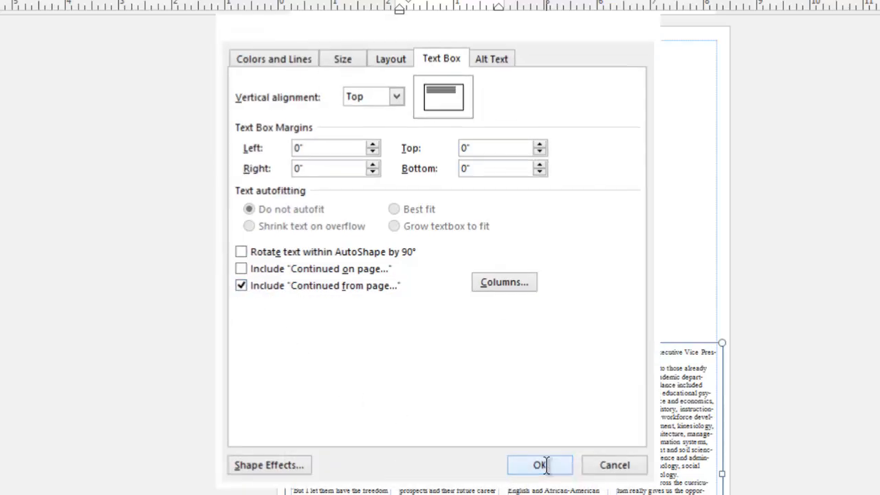
{"action": "left_click_drag", "start_coordinate": [350, 354], "coordinate": [295, 353]}
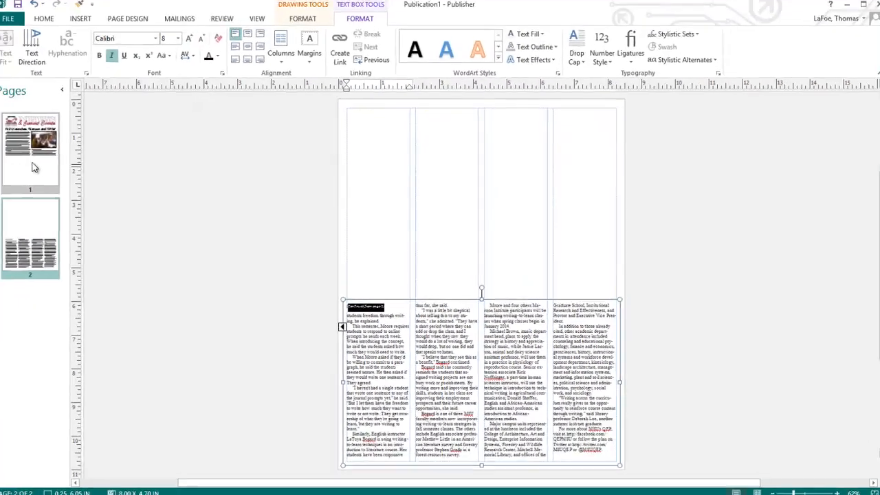
- Include the "Continued on page..." notice in the page 1 article text box, then select the notice text and deselect it
{"action": "left_click", "coordinate": [34, 168]}
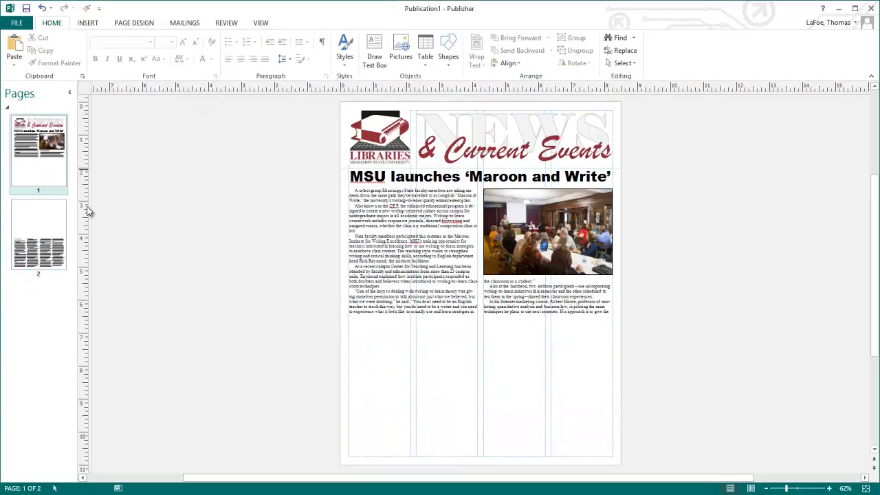
{"action": "left_click", "coordinate": [414, 192]}
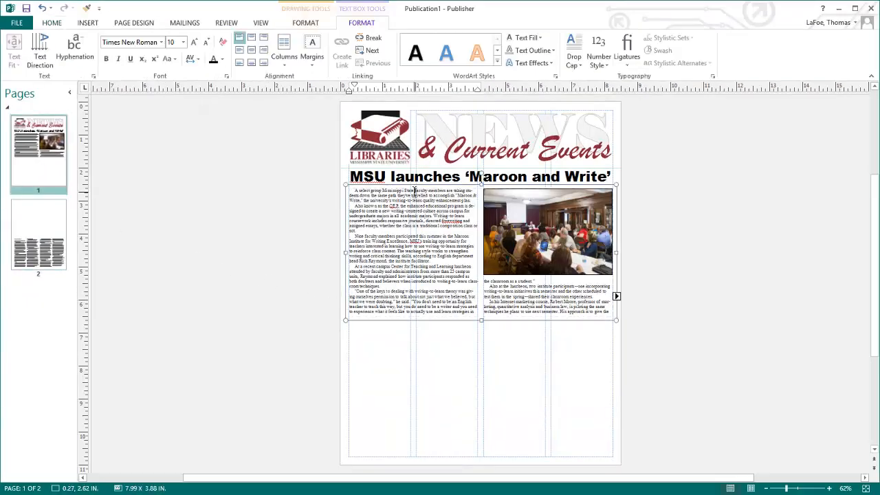
{"action": "right_click", "coordinate": [414, 192]}
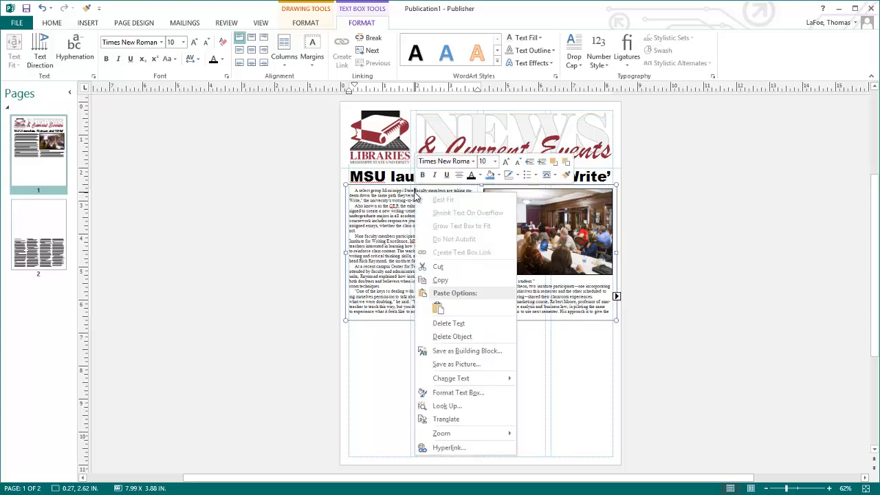
{"action": "left_click", "coordinate": [468, 392]}
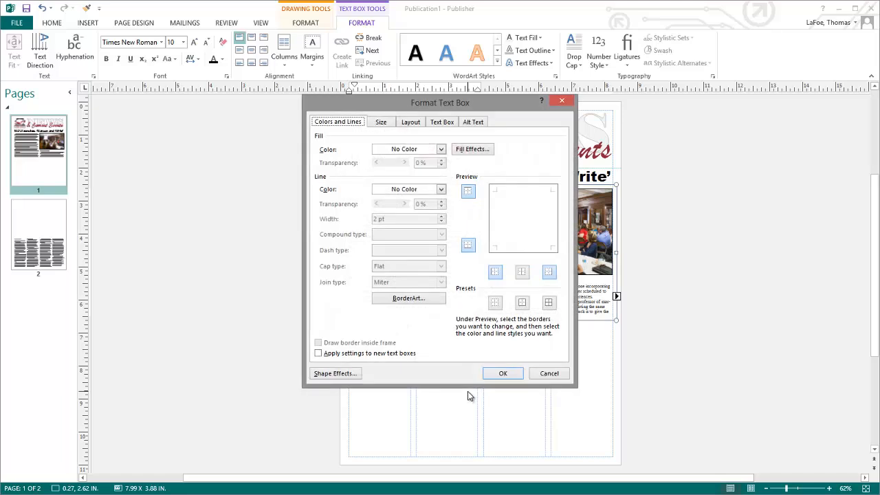
{"action": "left_click", "coordinate": [439, 123]}
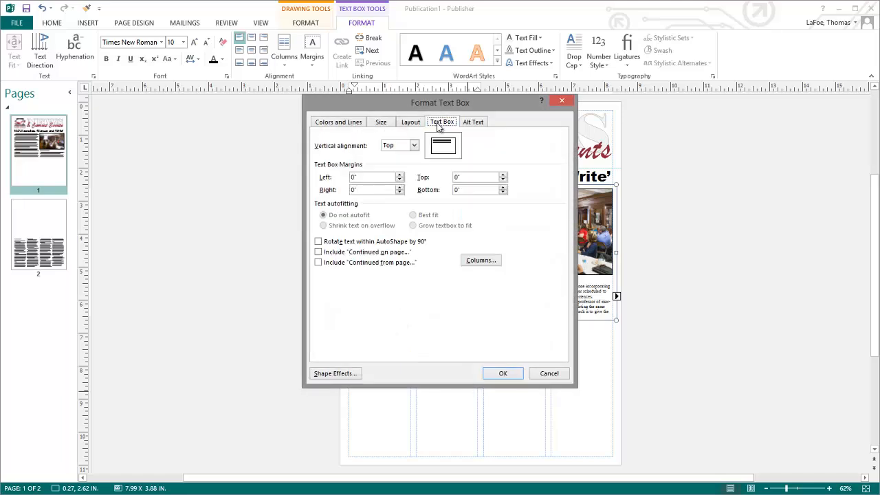
{"action": "left_click", "coordinate": [318, 252]}
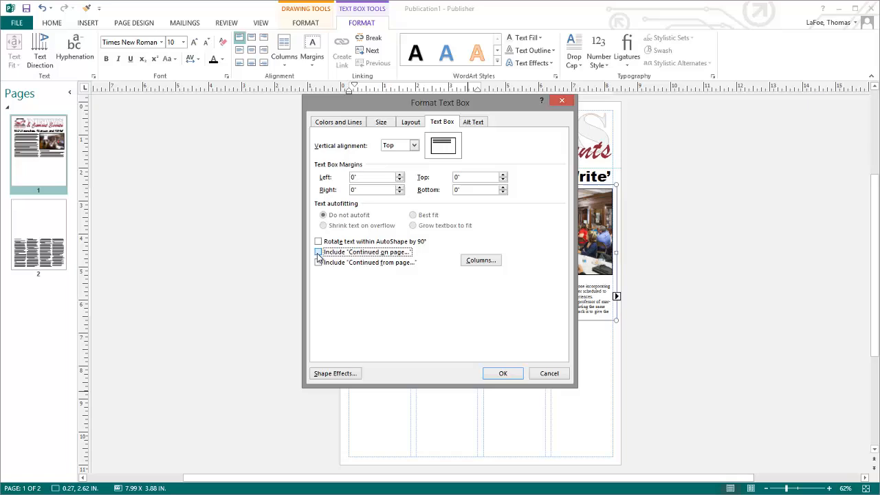
{"action": "left_click", "coordinate": [506, 376]}
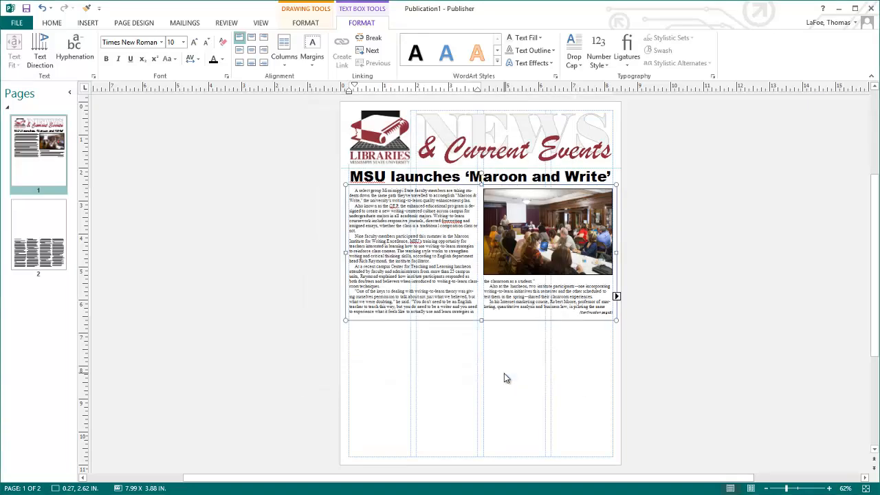
{"action": "left_click_drag", "start_coordinate": [576, 311], "coordinate": [615, 314]}
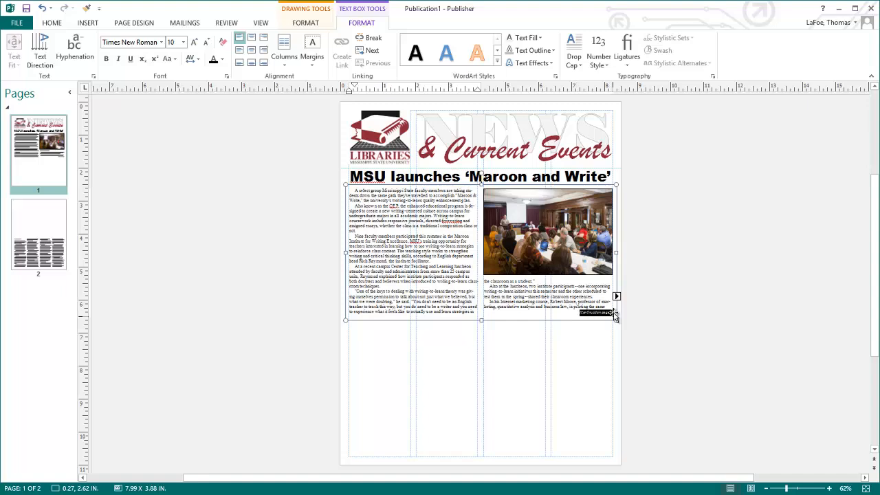
{"action": "left_click", "coordinate": [593, 345]}
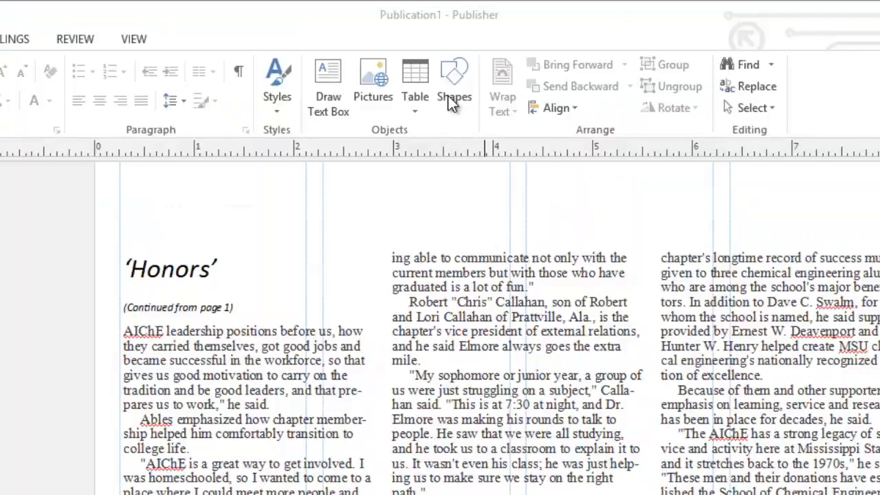
- Open the gallery of drawable shapes for the page with the continued 'Honors' article
{"action": "left_click", "coordinate": [444, 55]}
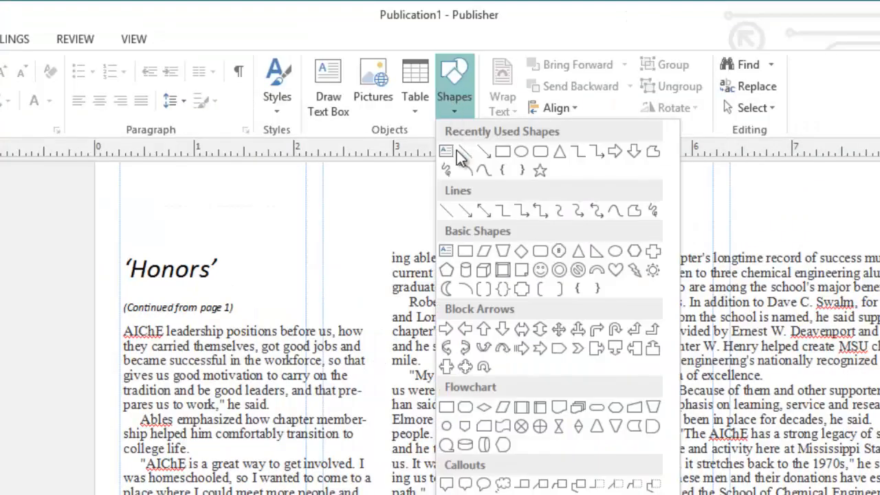